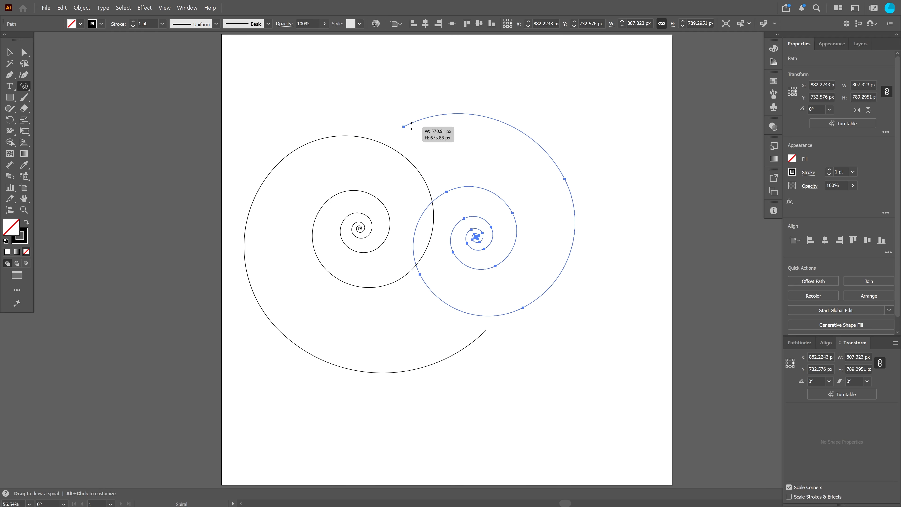
# Step: Delete the second, overlapping spiral and move the remaining spiral to the middle of the artboard
pyautogui.press('Delete')
pyautogui.click(9, 51)
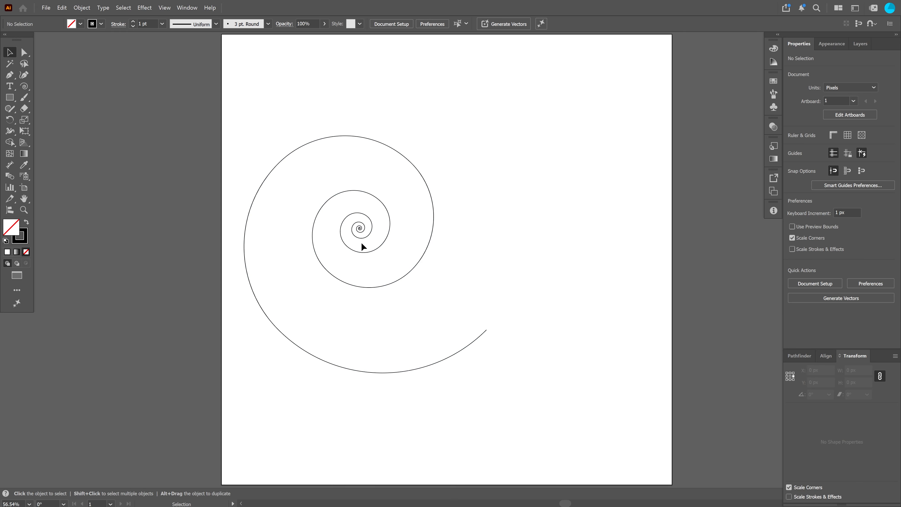
pyautogui.moveTo(368, 253); pyautogui.dragTo(435, 248)
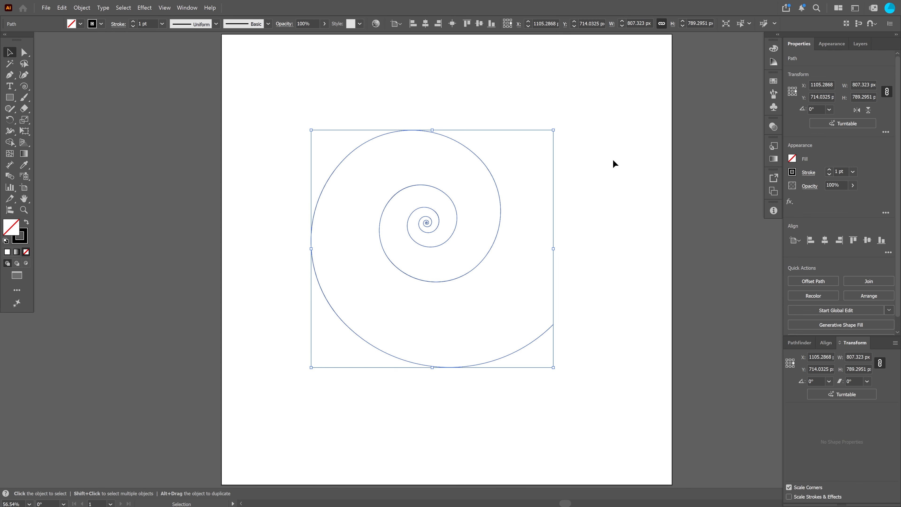
pyautogui.click(591, 319)
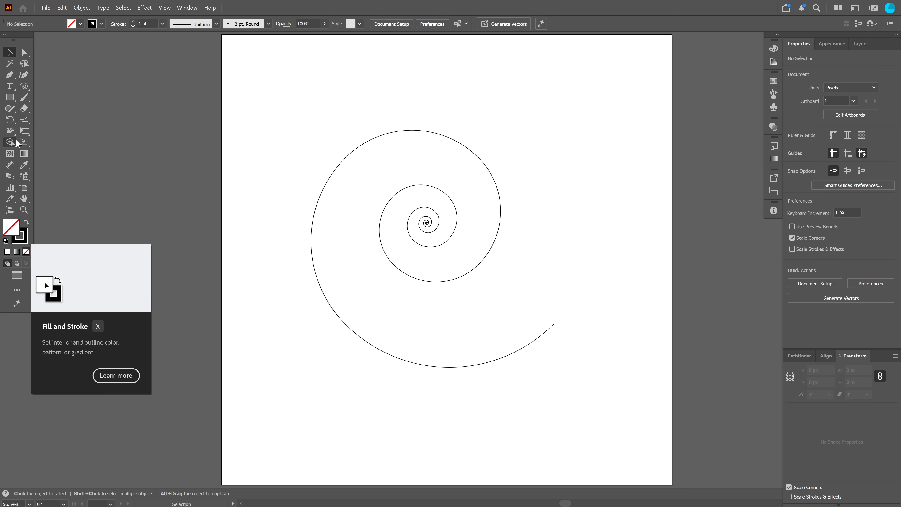
# Step: Place Lorem ipsum placeholder type along the spiral from its outer end and set its font size to 32 pt
pyautogui.click(9, 86)
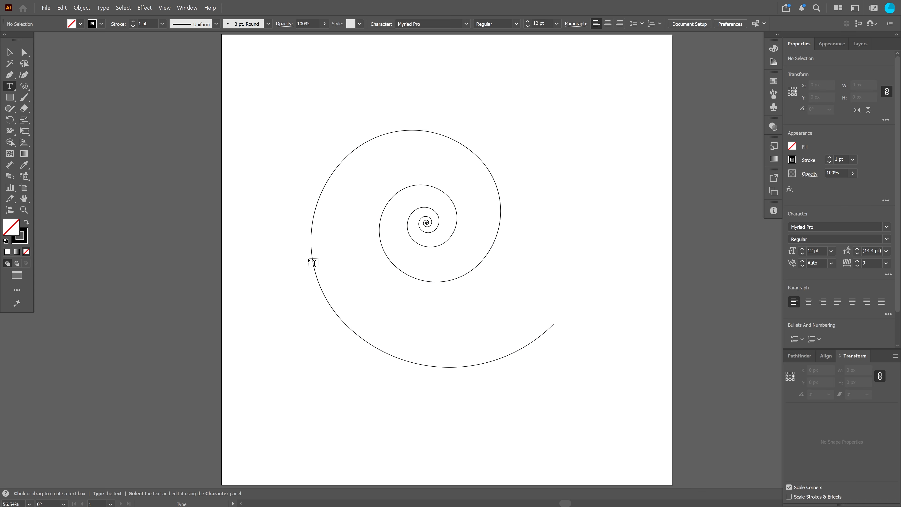
pyautogui.click(551, 325)
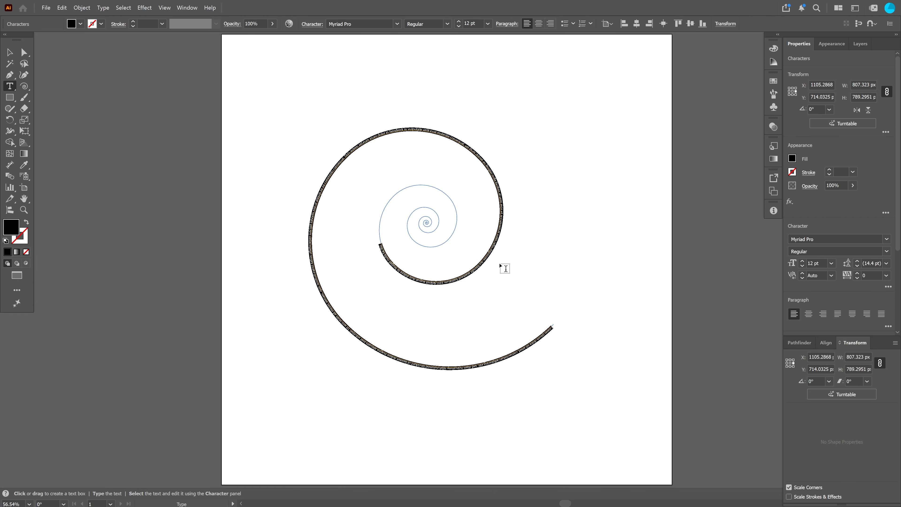
pyautogui.click(10, 53)
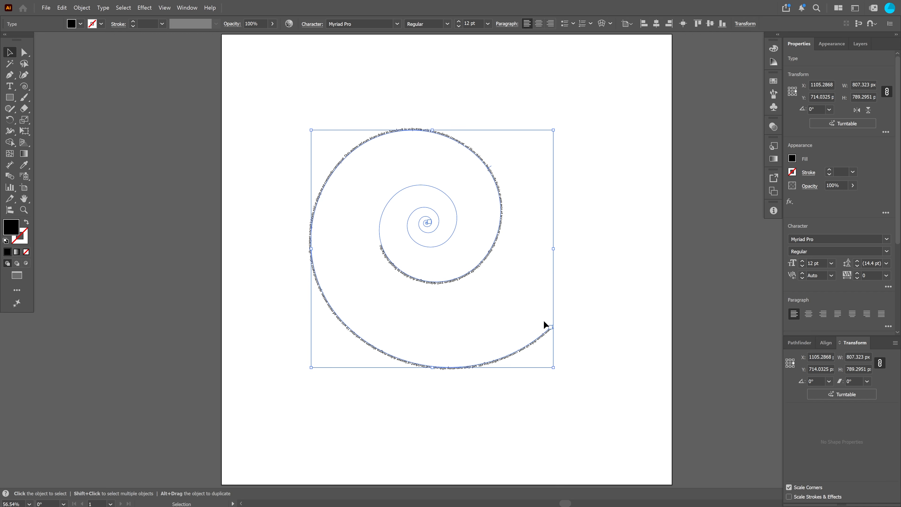
pyautogui.keyDown('shift'); pyautogui.click(459, 20); pyautogui.keyUp('shift')
pyautogui.keyDown('shift'); pyautogui.click(459, 21); pyautogui.keyUp('shift')
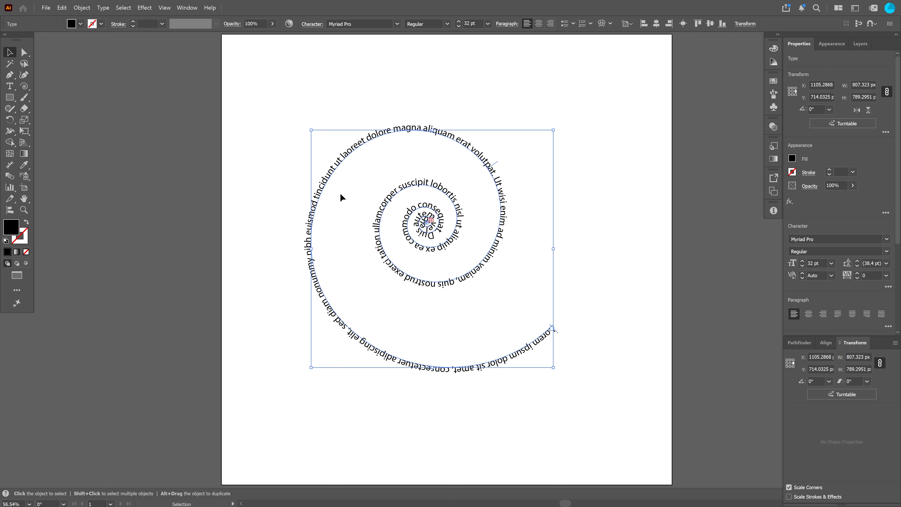
pyautogui.click(571, 256)
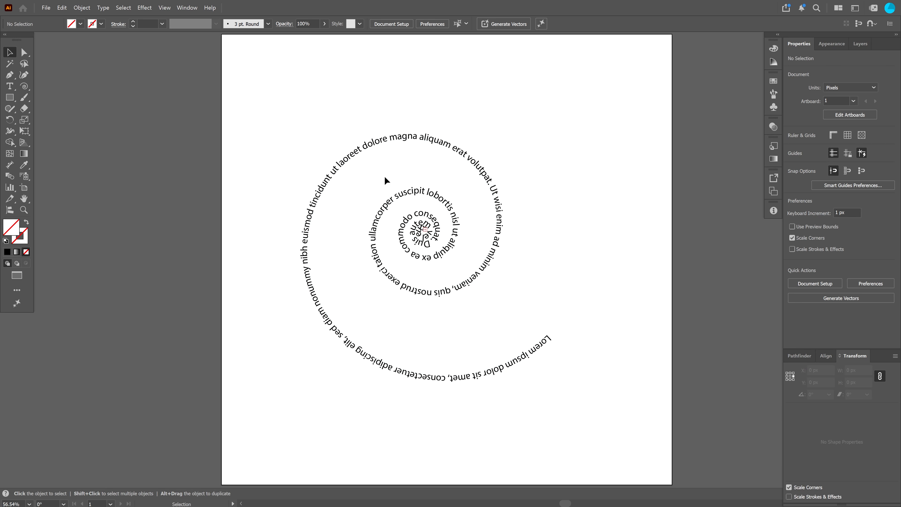
# Step: Try moving the text spiral's outer end anchor up and outward with Direct Selection, and undo that move
pyautogui.click(398, 197)
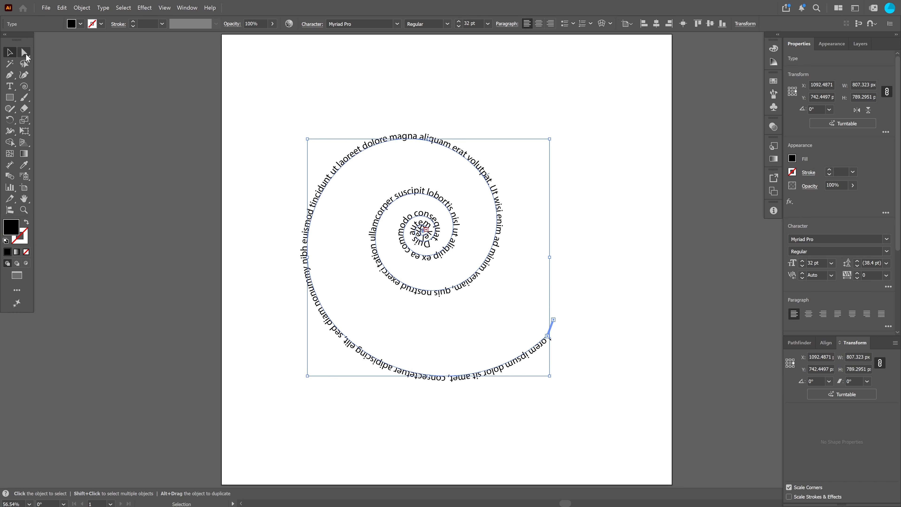
pyautogui.click(24, 53)
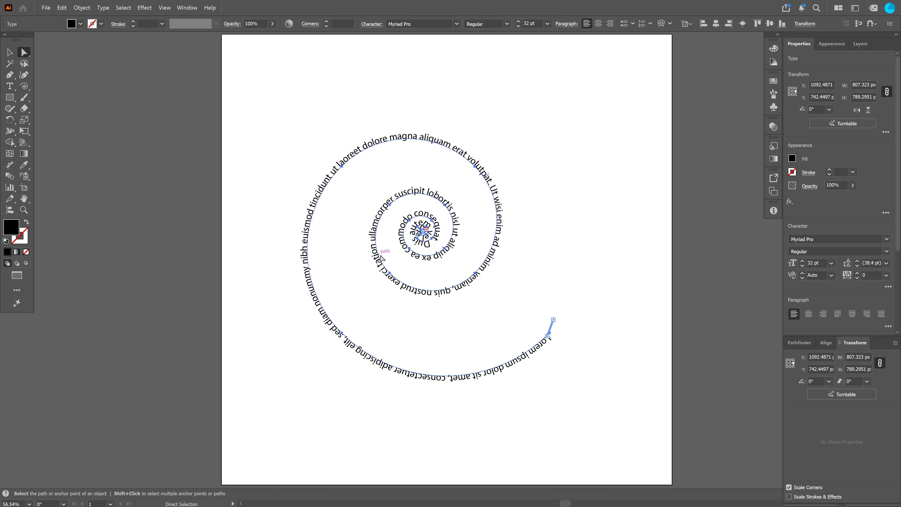
pyautogui.click(550, 333)
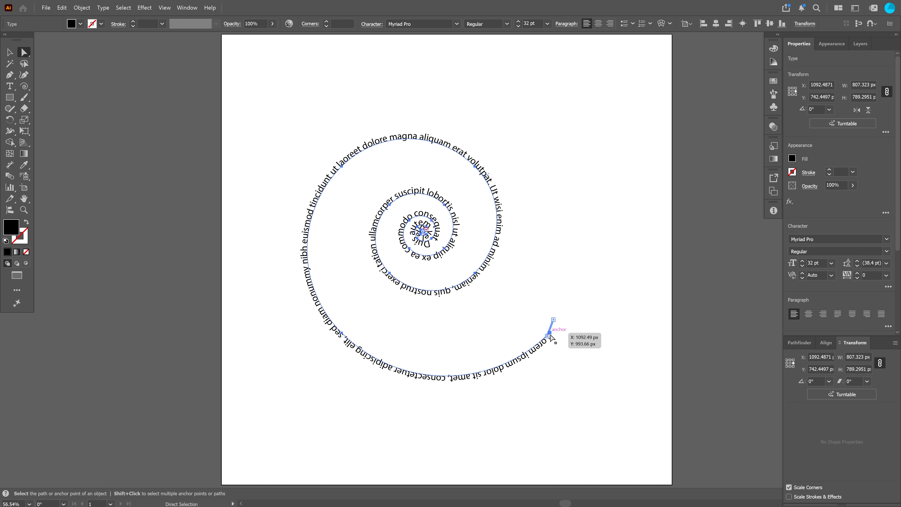
pyautogui.click(550, 334)
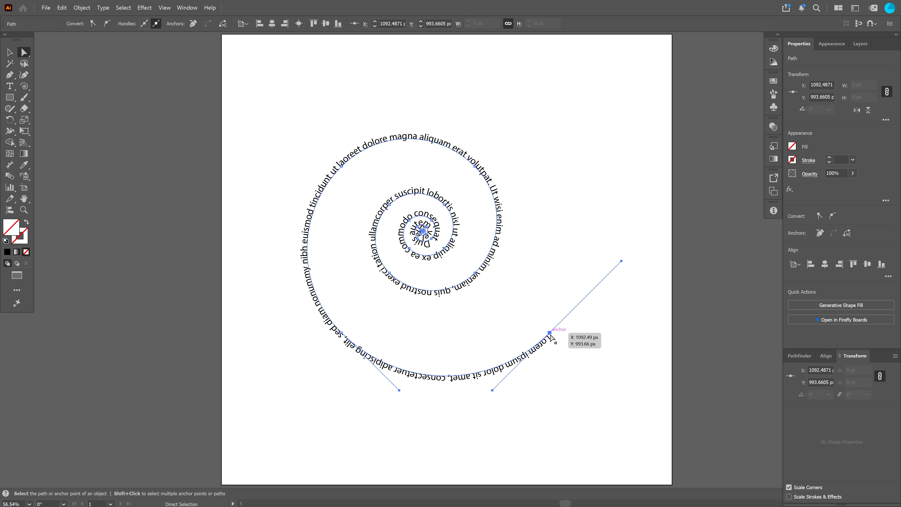
pyautogui.moveTo(550, 333); pyautogui.dragTo(579, 287)
pyautogui.click(486, 349)
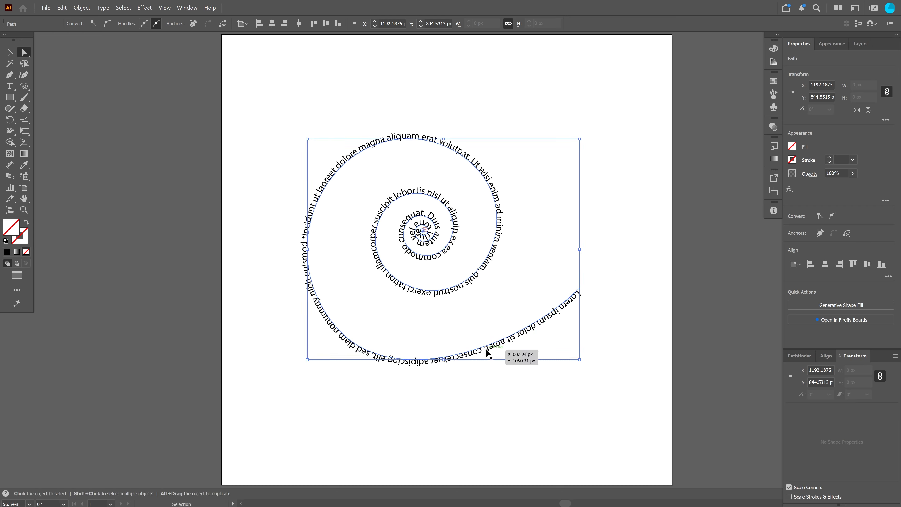
pyautogui.hotkey('ctrl', 'z')
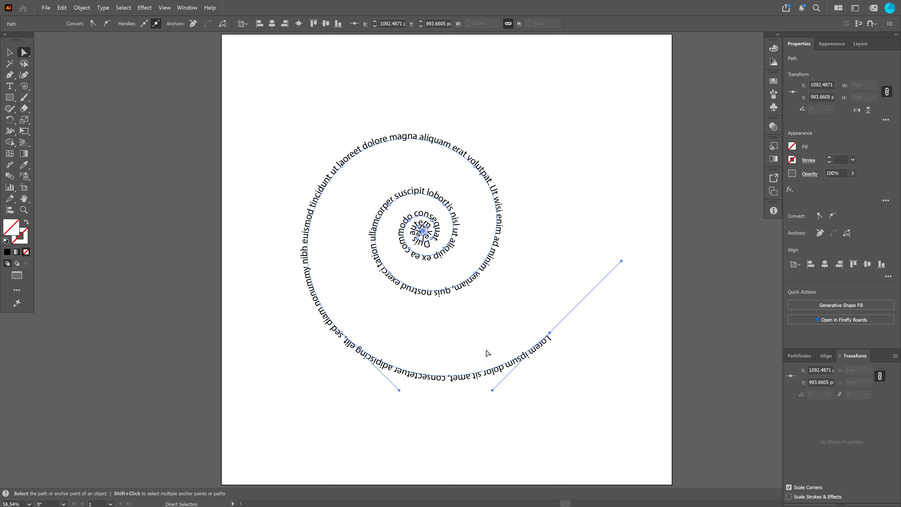
# Step: Move the outer end anchor and the outer loop's lower-left anchor down together, stretching the text spiral to about 1067 px tall
pyautogui.click(342, 335)
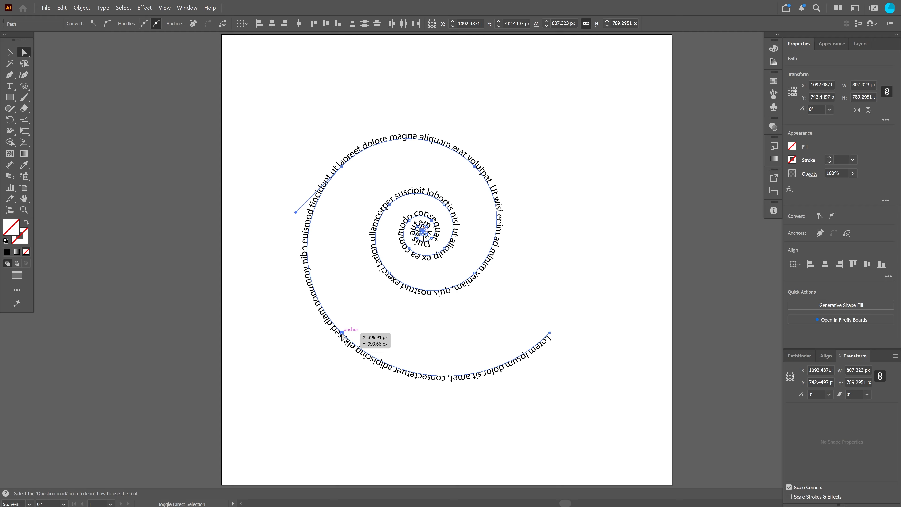
pyautogui.moveTo(550, 335); pyautogui.dragTo(539, 415)
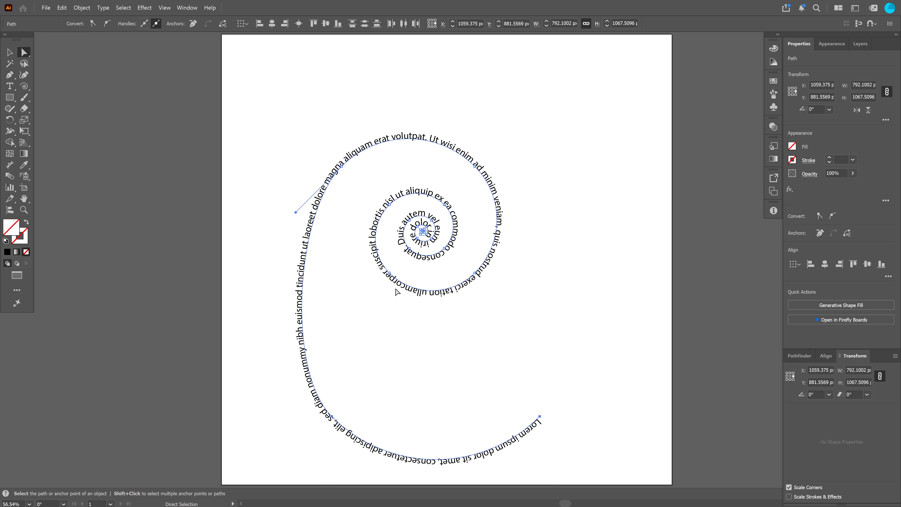
pyautogui.click(562, 361)
# Step: Reshape the inner loops of the text spiral by pulling their lower anchors down and outward one by one
pyautogui.click(441, 293)
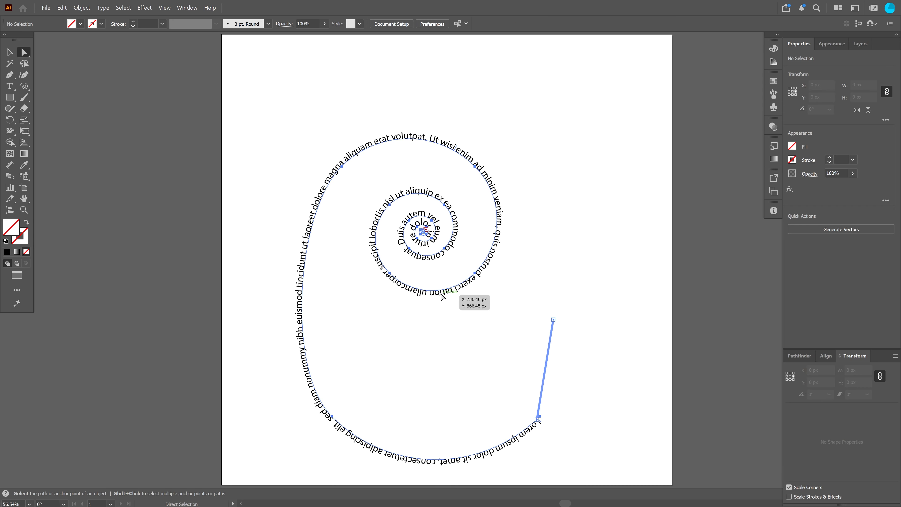
pyautogui.click(390, 274)
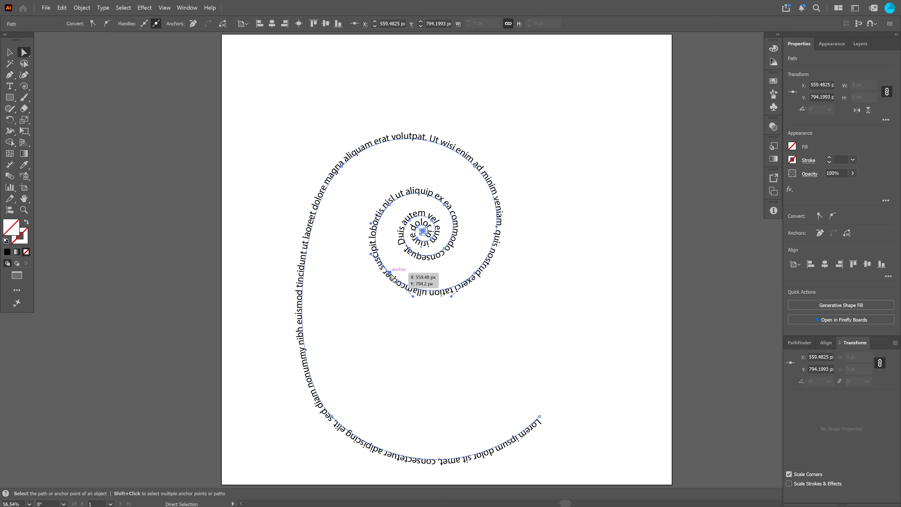
pyautogui.moveTo(390, 275); pyautogui.dragTo(354, 337)
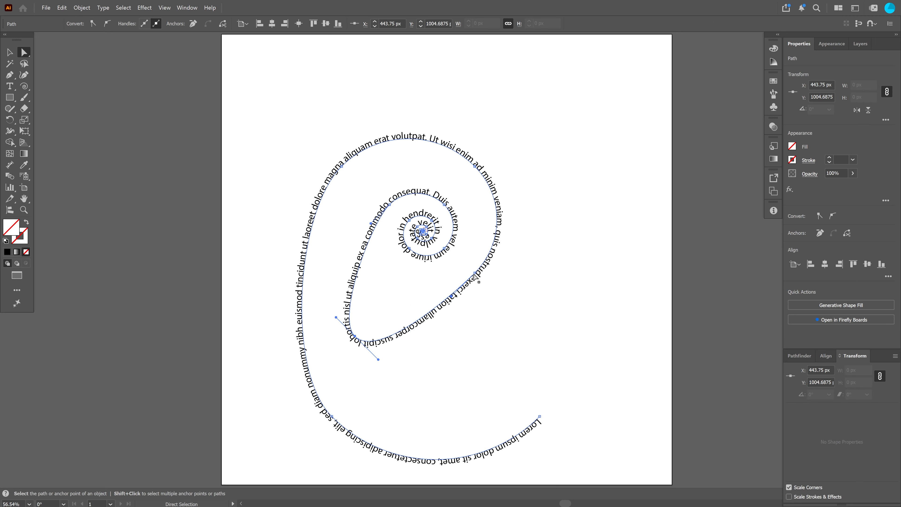
pyautogui.moveTo(475, 272); pyautogui.dragTo(538, 329)
pyautogui.moveTo(412, 222); pyautogui.dragTo(406, 323)
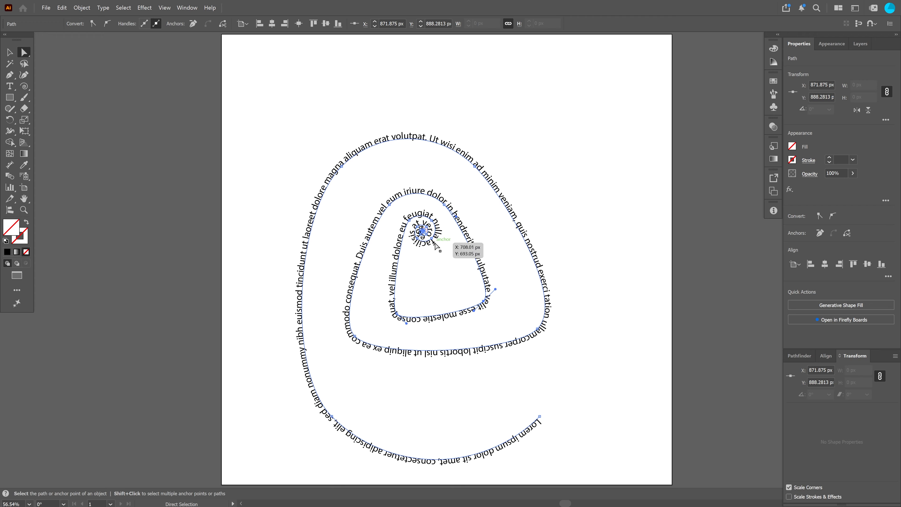
pyautogui.moveTo(430, 238); pyautogui.dragTo(444, 293)
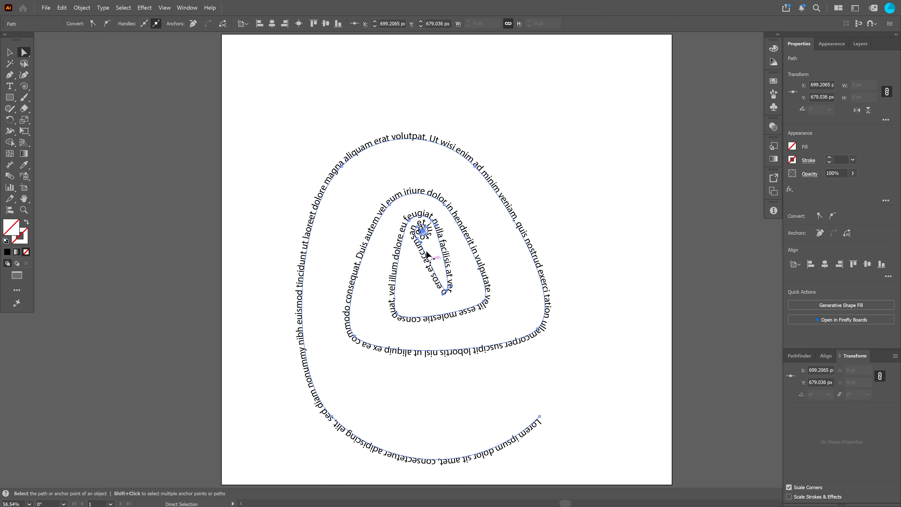
pyautogui.moveTo(421, 243); pyautogui.dragTo(410, 286)
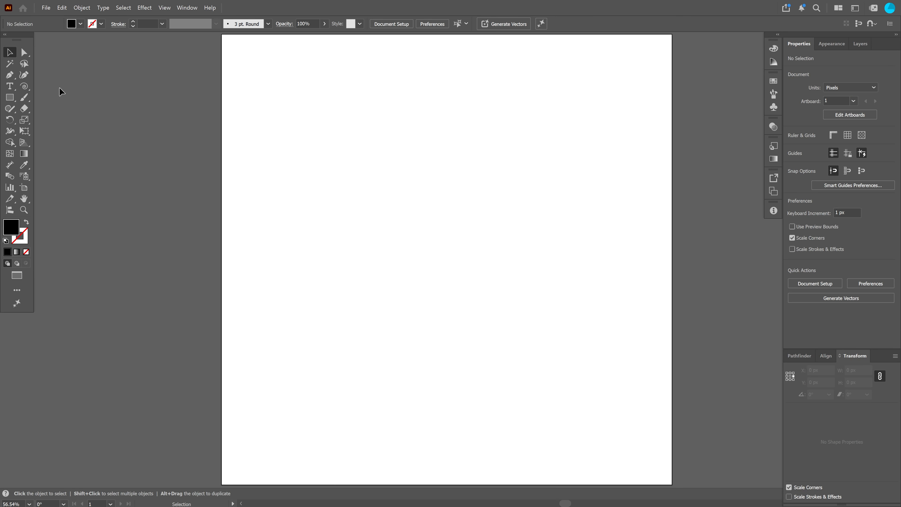
# Step: Create a spiral with a 200 px radius, 90% decay and 20 segments near the middle of the blank artboard
pyautogui.click(24, 87)
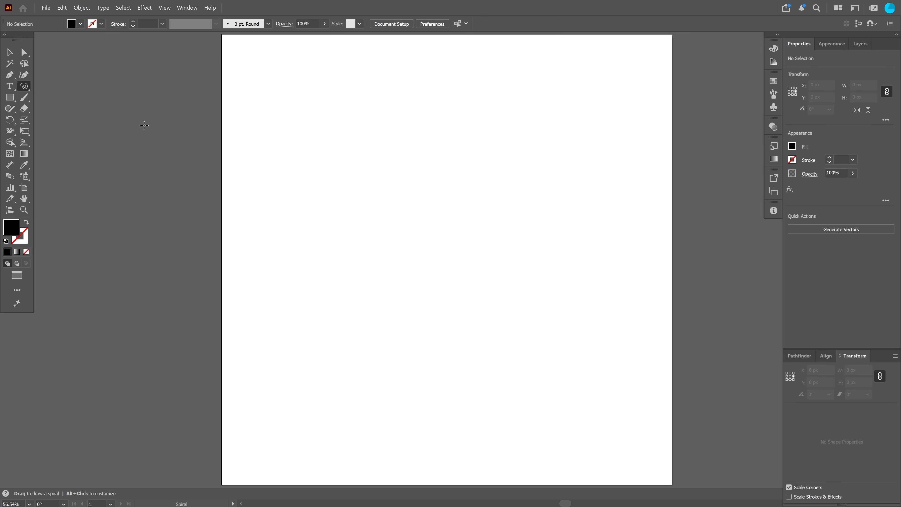
pyautogui.click(420, 236)
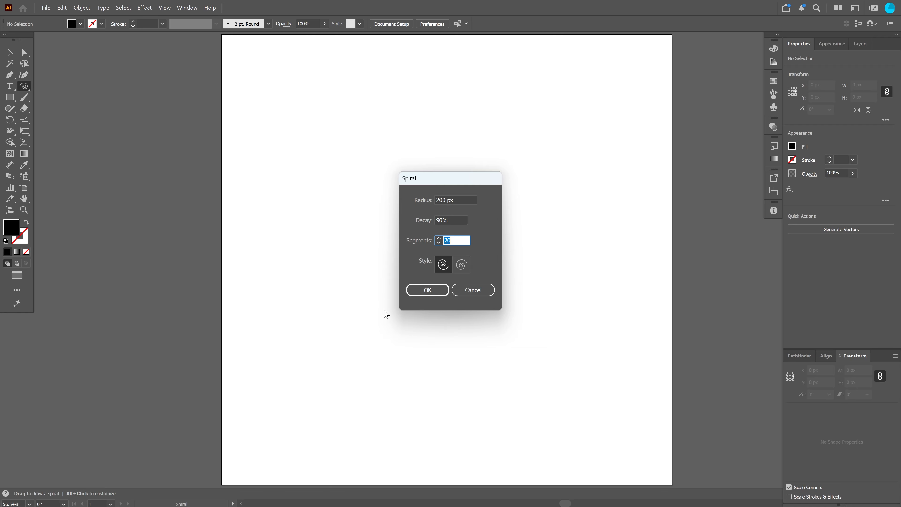
pyautogui.click(432, 290)
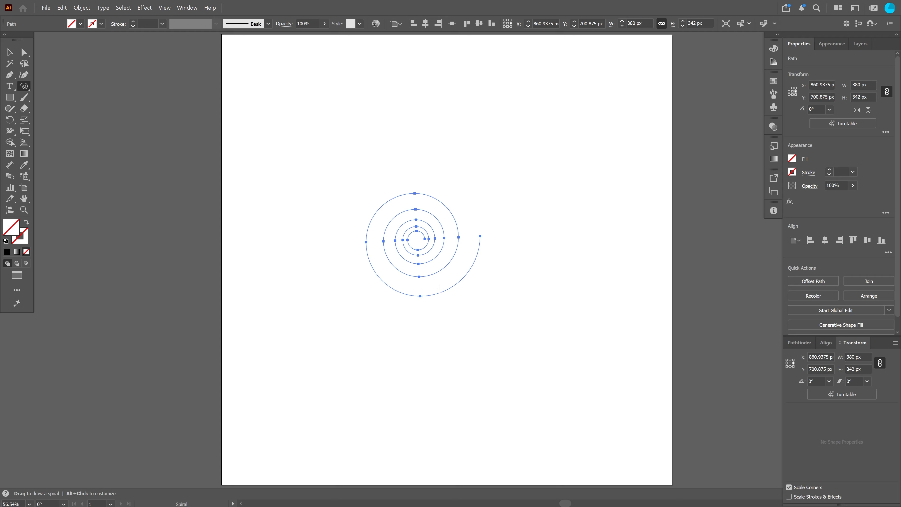
# Step: Enlarge the new spiral to about 918 by 826 px and give it a 1 pt stroke
pyautogui.click(14, 53)
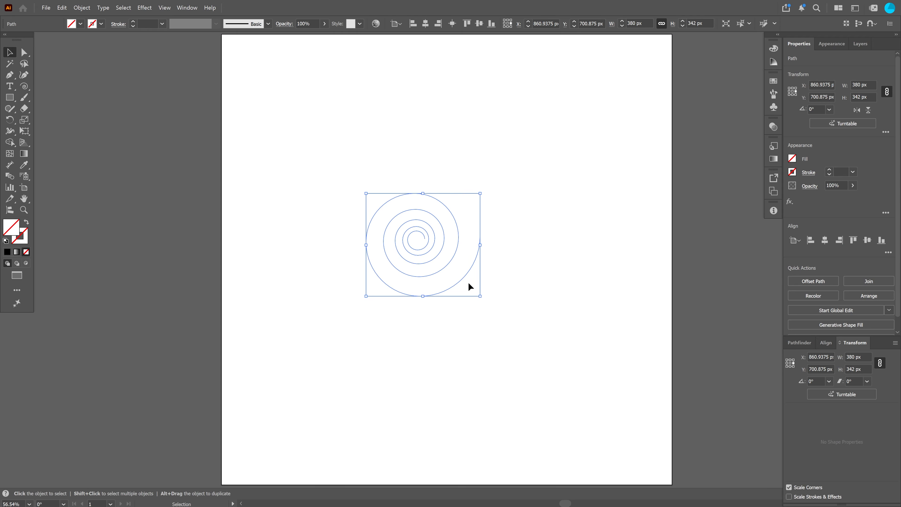
pyautogui.moveTo(482, 299); pyautogui.dragTo(591, 370)
pyautogui.click(829, 169)
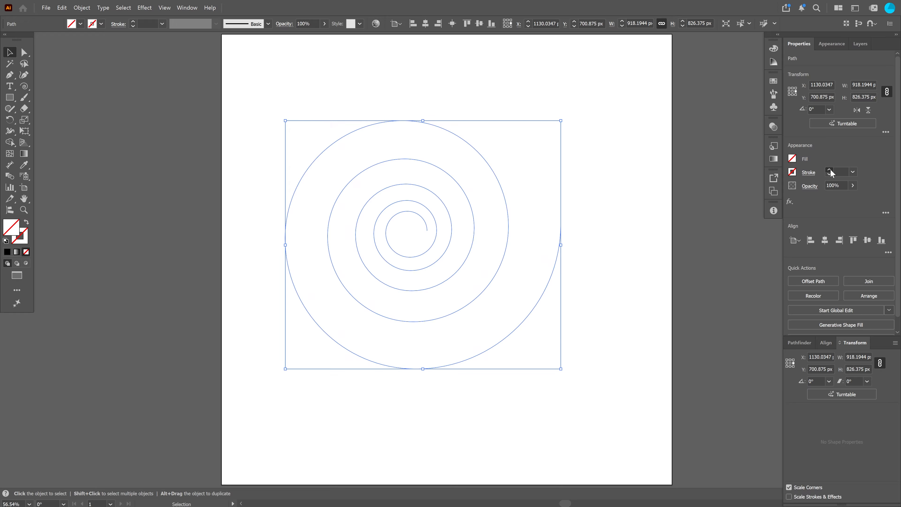
pyautogui.click(830, 170)
pyautogui.click(829, 169)
pyautogui.click(830, 170)
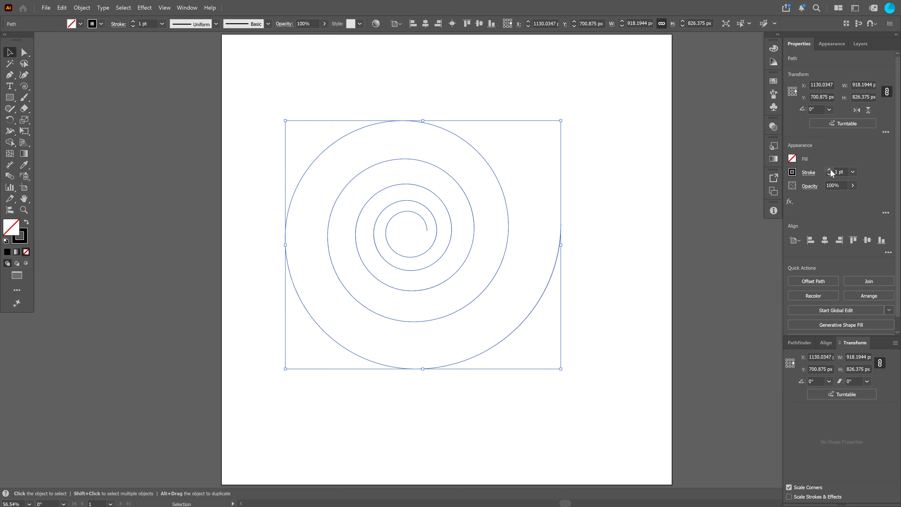
# Step: Place Lorem ipsum placeholder type along the new spiral from its outer end and centre the text spiral on the artboard
pyautogui.click(9, 86)
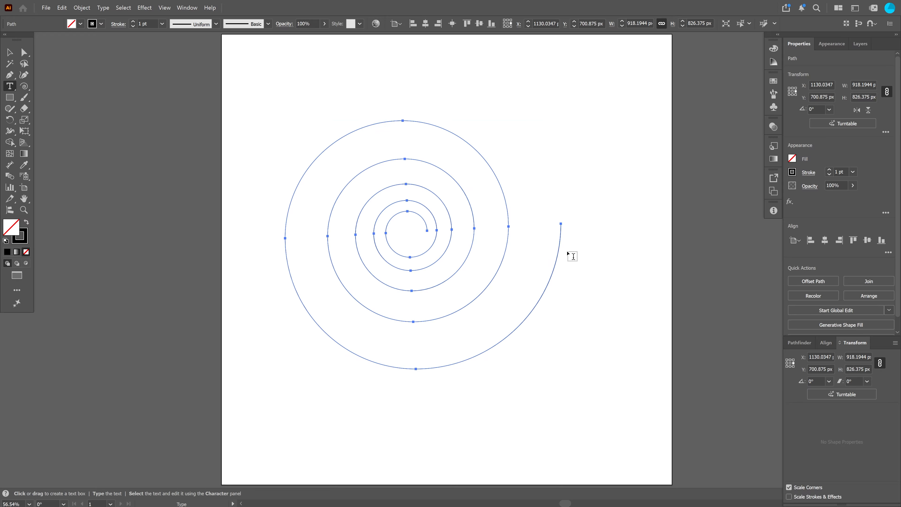
pyautogui.click(562, 227)
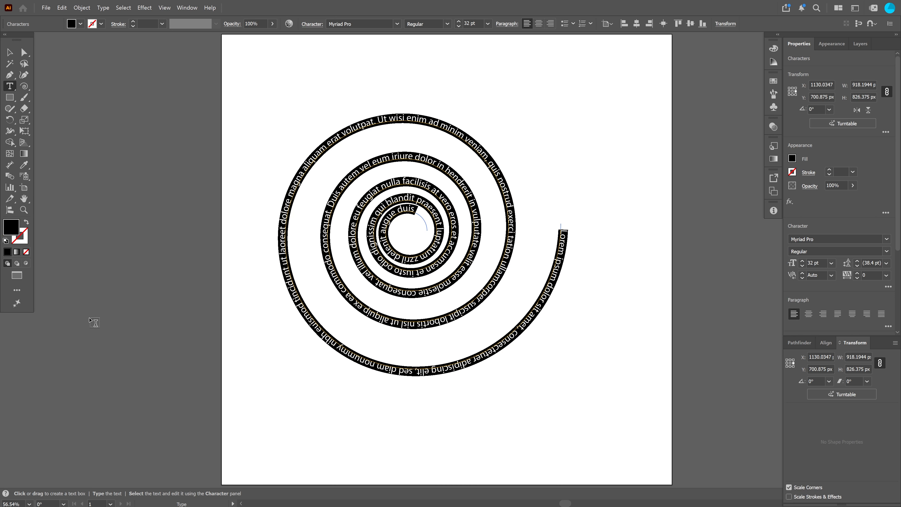
pyautogui.click(6, 55)
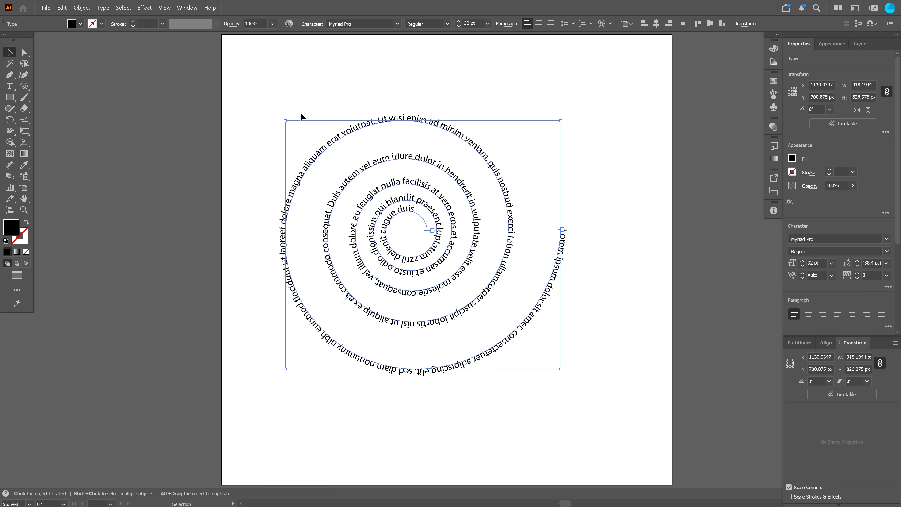
pyautogui.click(585, 252)
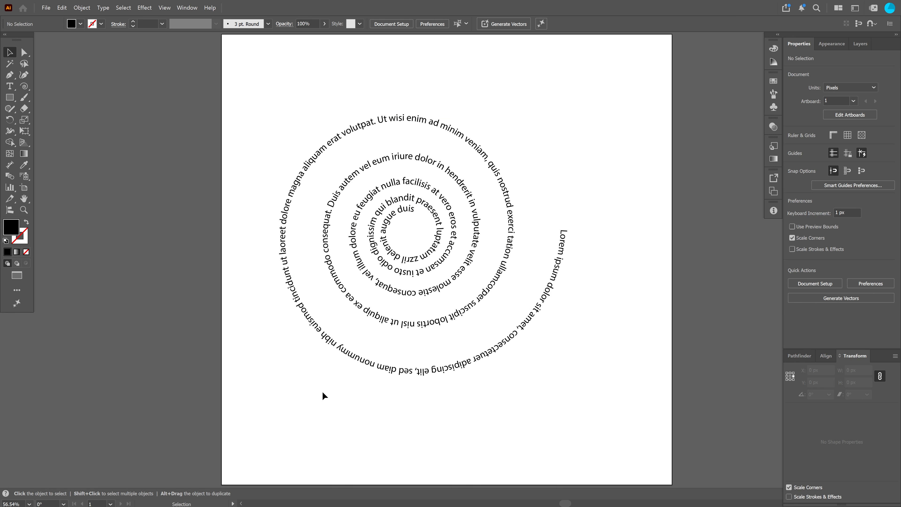
pyautogui.moveTo(416, 261); pyautogui.dragTo(443, 273)
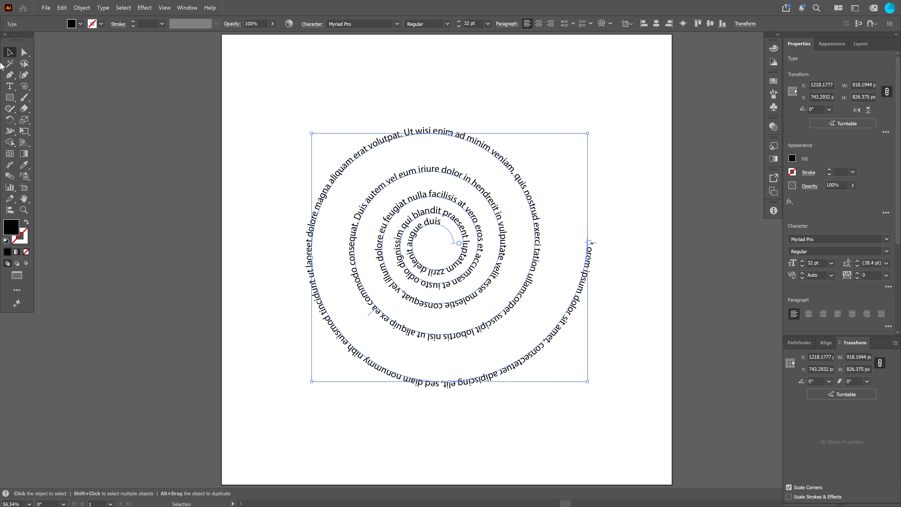
# Step: Enlarge the "elit, sed diam nonummy nibh" stretch on the spiral's lower outer loop to 50 pt
pyautogui.press('t')
pyautogui.click(588, 245)
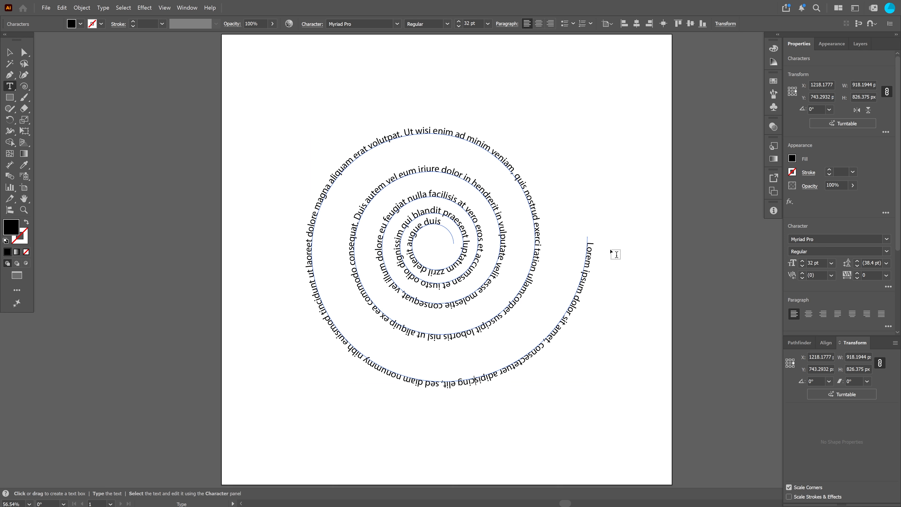
pyautogui.hotkey('shift', 'Right')
pyautogui.hotkey('shift', 'Right')
pyautogui.hotkey('shift', 'Right')
pyautogui.hotkey('shift', 'Right')
pyautogui.hotkey('shift', 'Right')
pyautogui.hotkey('shift', 'Right')
pyautogui.hotkey('shift', 'Right')
pyautogui.hotkey('shift', 'Right')
pyautogui.hotkey('shift', 'Right')
pyautogui.hotkey('shift', 'Right')
pyautogui.hotkey('shift', 'Right')
pyautogui.hotkey('shift', 'Right')
pyautogui.hotkey('shift', 'Right')
pyautogui.hotkey('shift', 'Right')
pyautogui.hotkey('shift', 'Right')
pyautogui.hotkey('shift', 'Right')
pyautogui.hotkey('shift', 'Right')
pyautogui.hotkey('shift', 'Right')
pyautogui.hotkey('shift', 'Right')
pyautogui.hotkey('shift', 'Right')
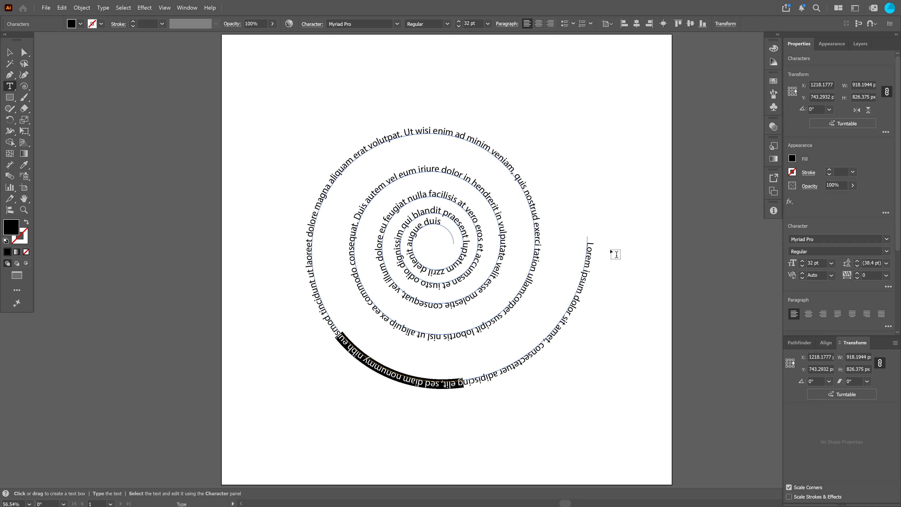
pyautogui.click(459, 21)
pyautogui.click(459, 22)
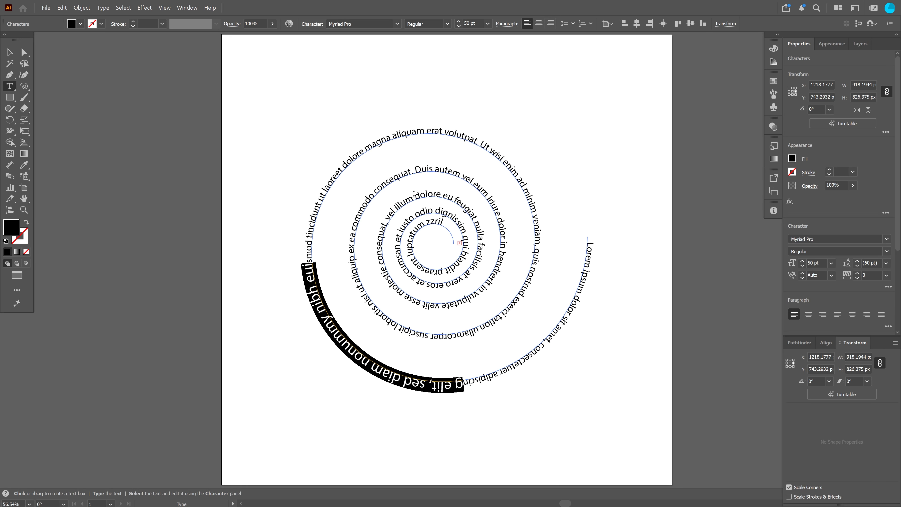
# Step: Enlarge the words "dolore eu feugiat nulla" on the inner loop of the text spiral
pyautogui.click(460, 22)
pyautogui.click(459, 21)
pyautogui.click(460, 22)
pyautogui.click(459, 21)
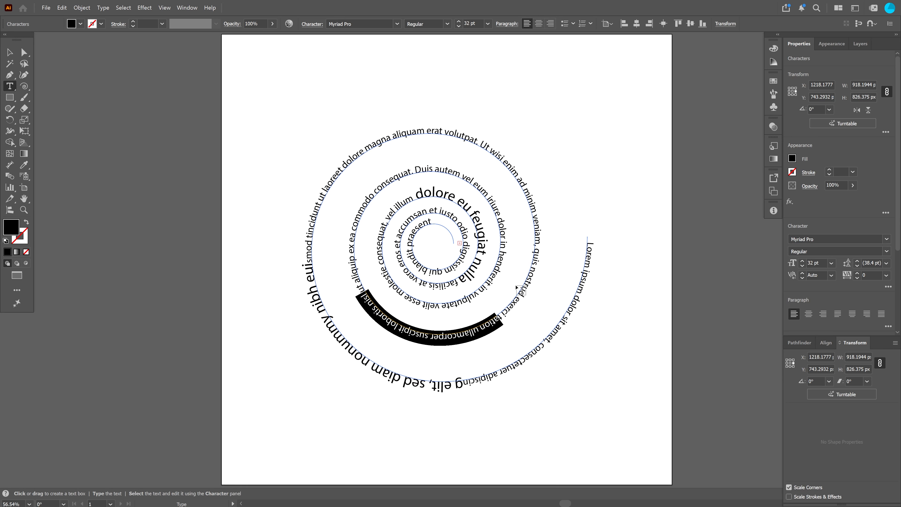
# Step: Set the "ullamcorper suscipit lobortis nisl" stretch on the spiral's second loop to 45 pt
pyautogui.click(458, 22)
pyautogui.click(459, 22)
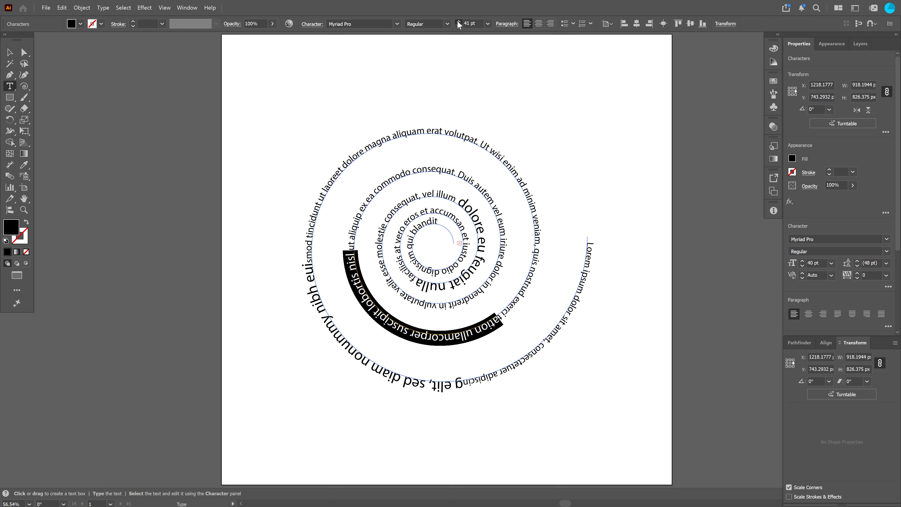
pyautogui.click(459, 21)
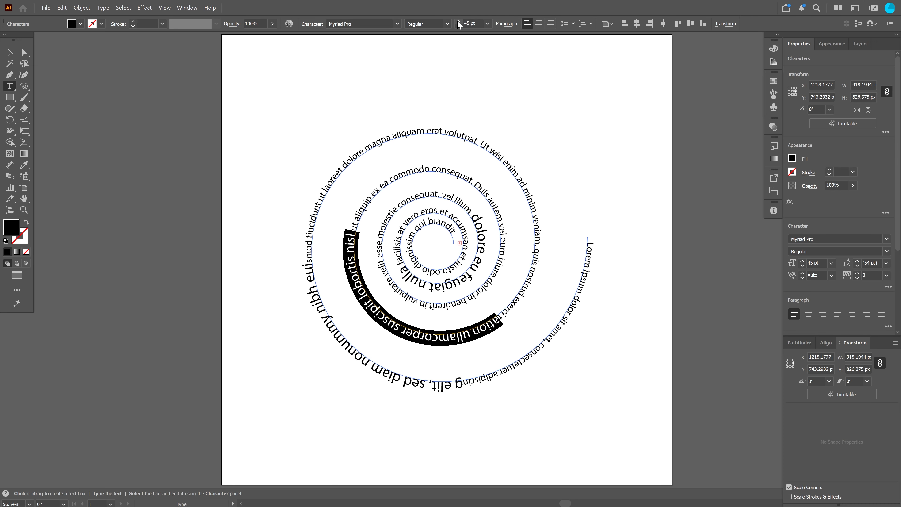
pyautogui.click(432, 171)
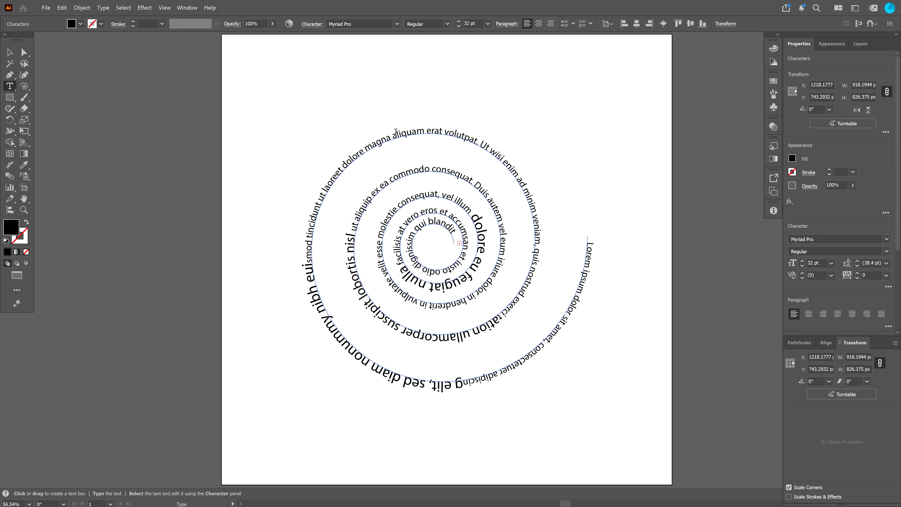
# Step: Colour the outer-loop text from "aliquam erat volutpat" to "enim ad min" red and deselect it
pyautogui.moveTo(396, 131); pyautogui.dragTo(532, 198)
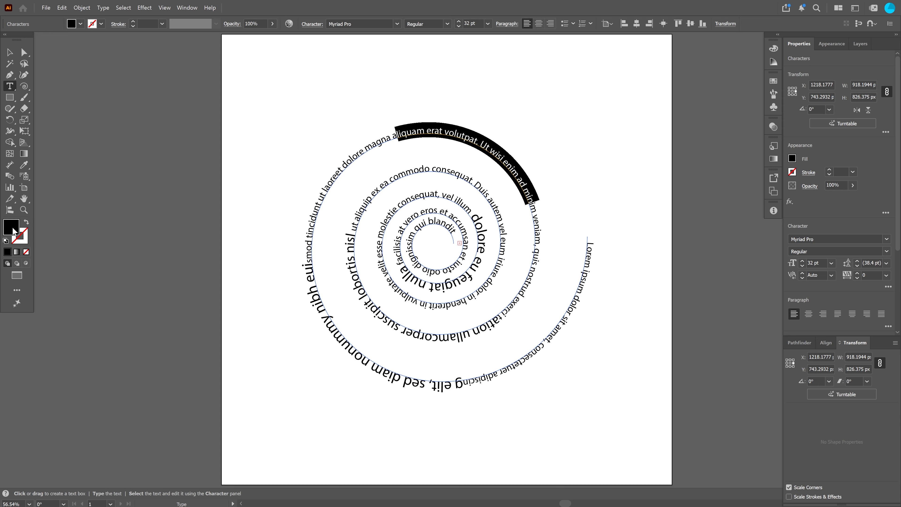
pyautogui.click(774, 81)
pyautogui.click(682, 139)
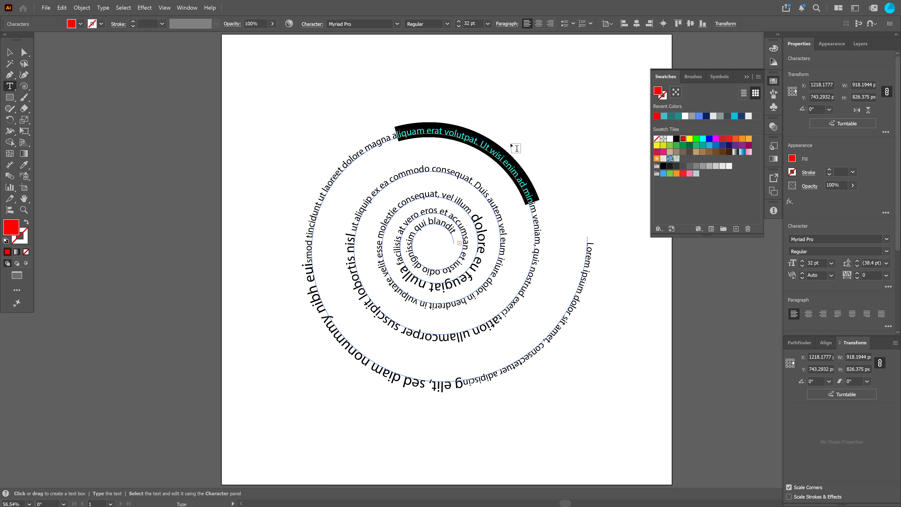
pyautogui.hotkey('ctrl', 'shift', 'a')
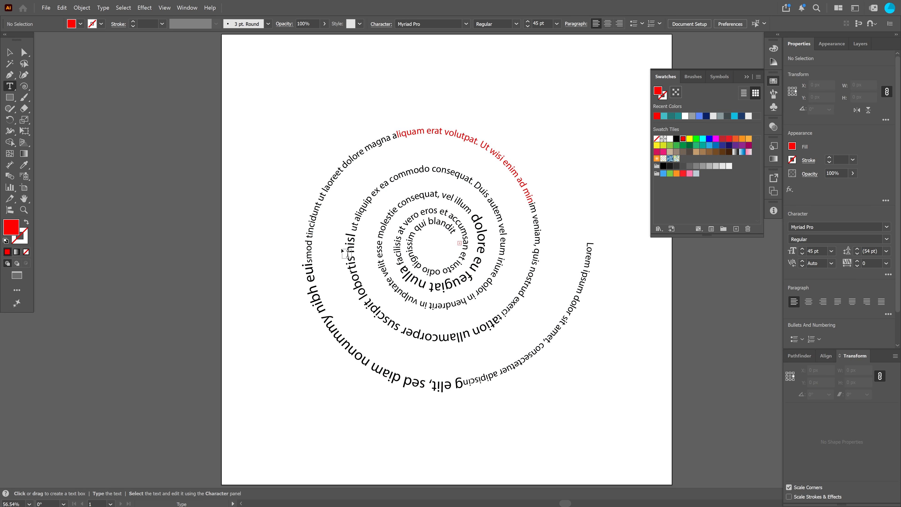
pyautogui.click(746, 76)
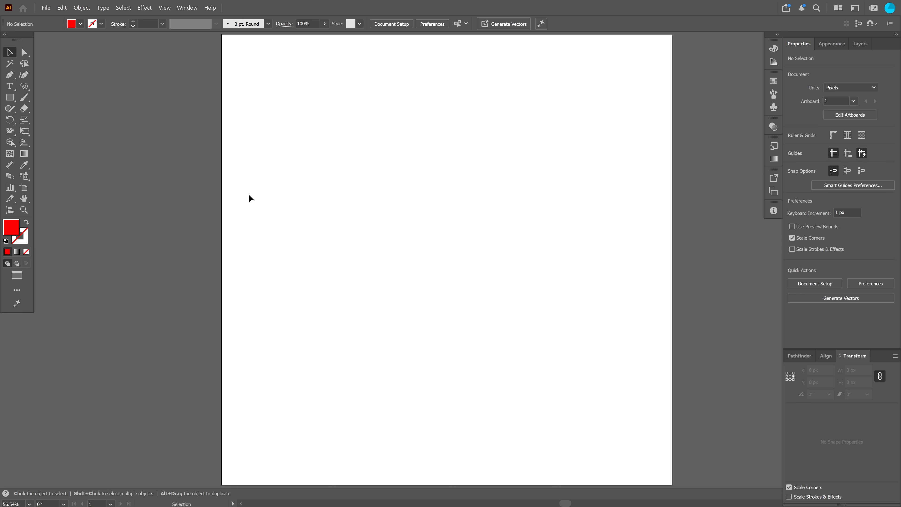
# Step: Add the point text "Sloppy2Rocky" at 45 pt on the blank artboard
pyautogui.click(10, 86)
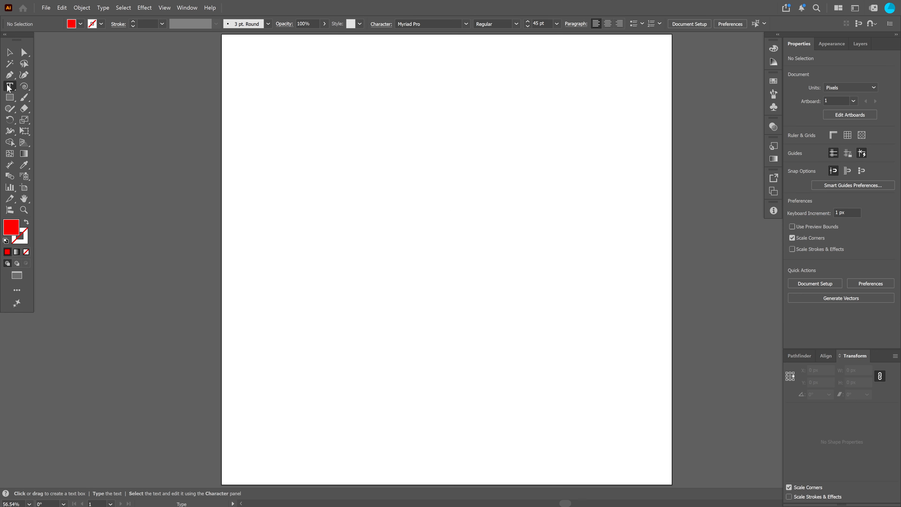
pyautogui.click(345, 217)
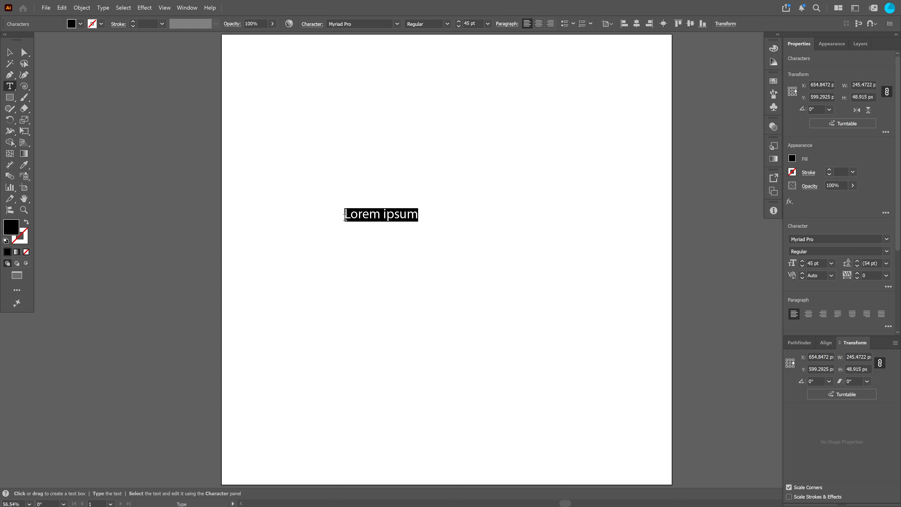
pyautogui.write('Sloppy')
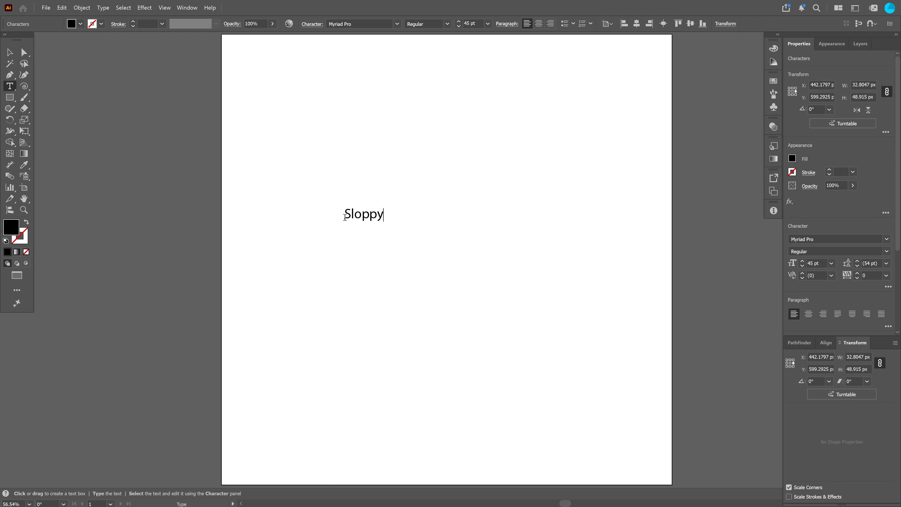
pyautogui.write('2Rocky')
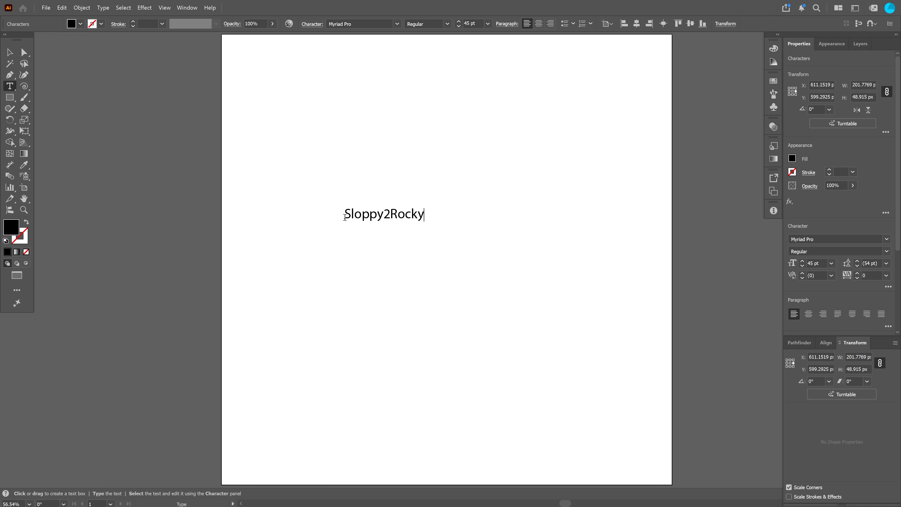
pyautogui.press('Escape')
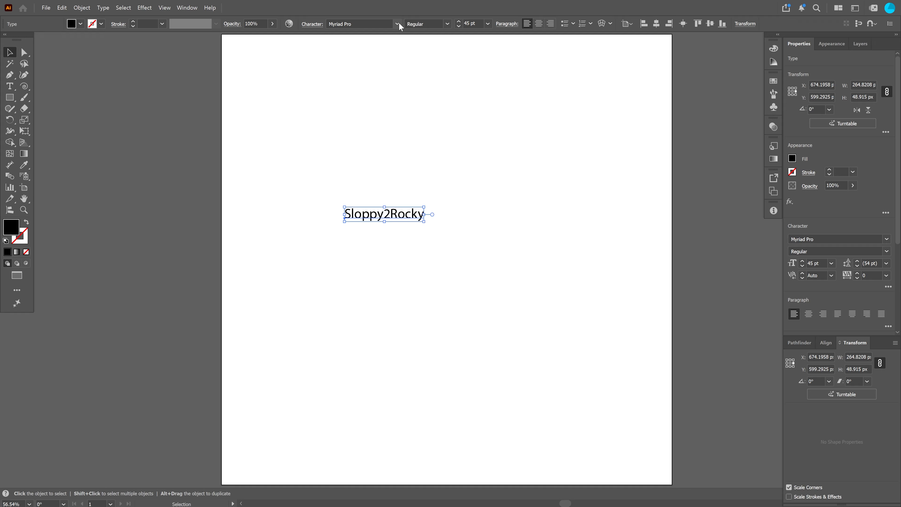
# Step: Set the Sloppy2Rocky text in the Gotham Black font
pyautogui.click(397, 23)
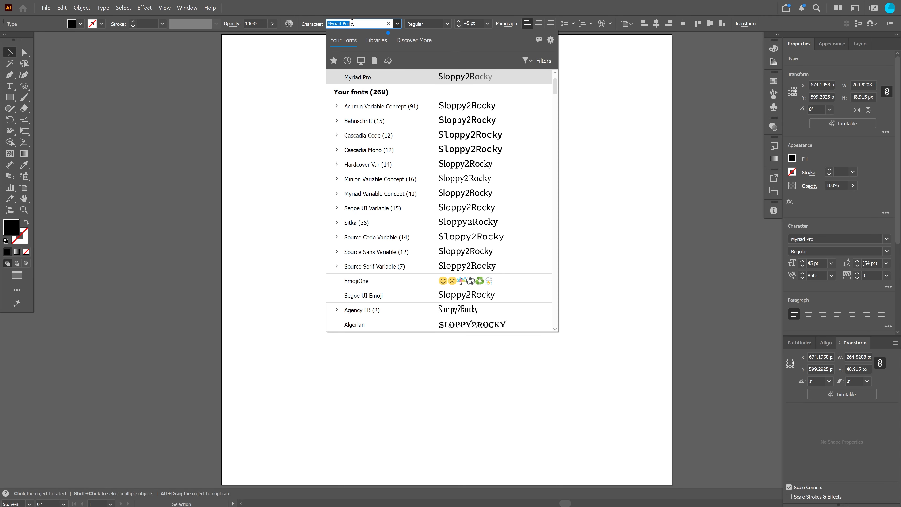
pyautogui.write('goth')
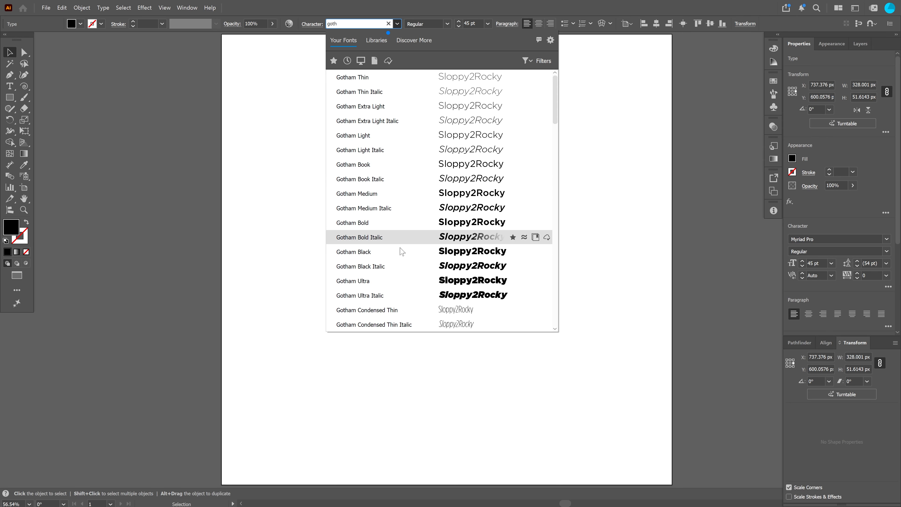
pyautogui.click(378, 254)
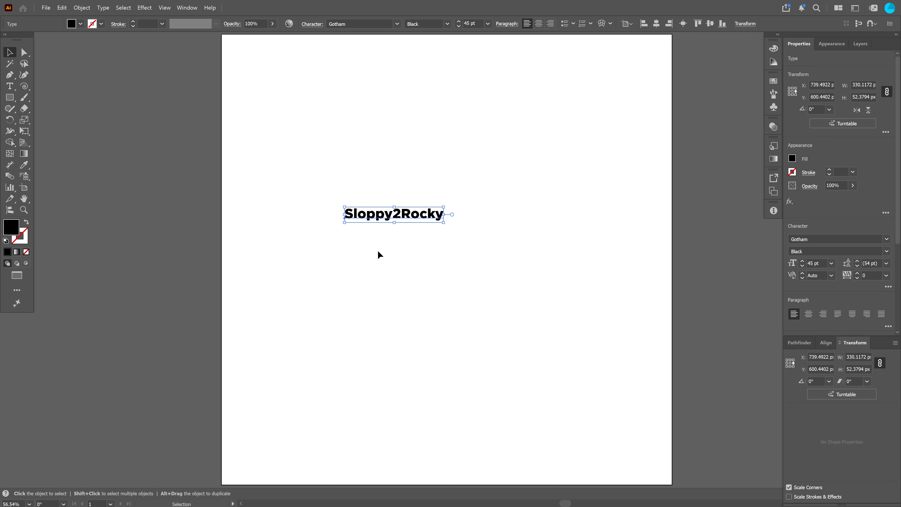
# Step: Convert the Sloppy2Rocky text to outlines
pyautogui.click(436, 246)
pyautogui.click(429, 217)
pyautogui.click(398, 255)
pyautogui.click(422, 217)
pyautogui.rightClick(422, 217)
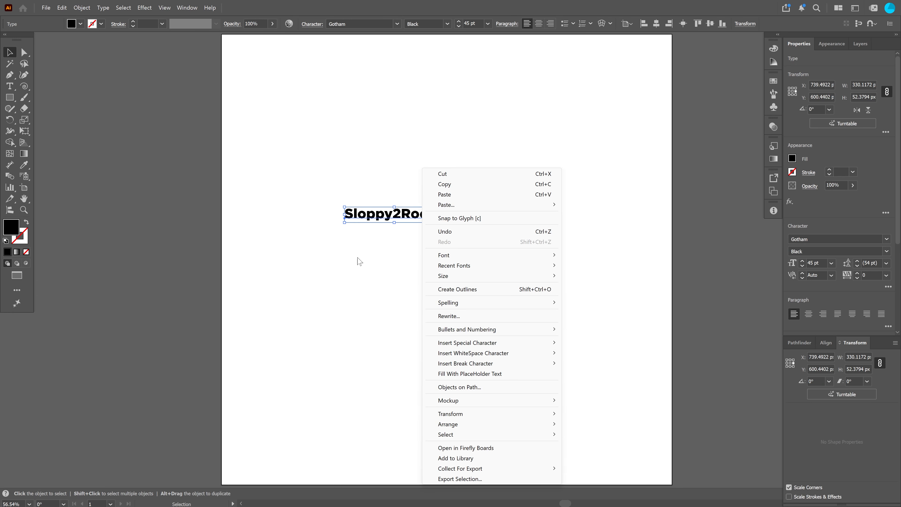
pyautogui.click(457, 290)
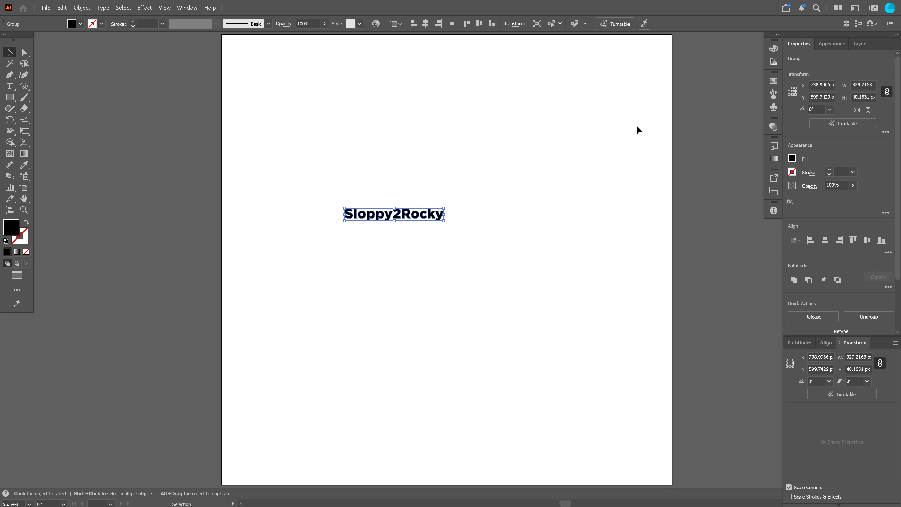
# Step: Start a new pattern brush from the outlined Sloppy2Rocky artwork
pyautogui.click(773, 93)
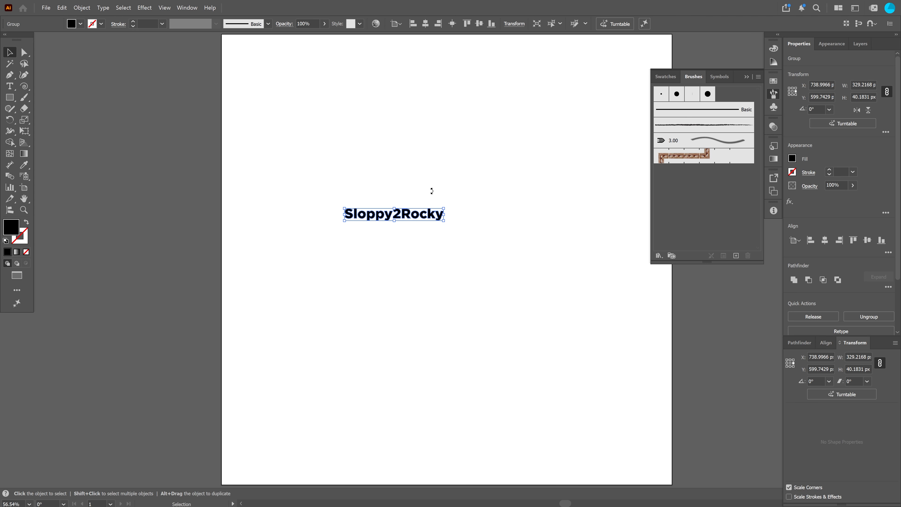
pyautogui.click(410, 262)
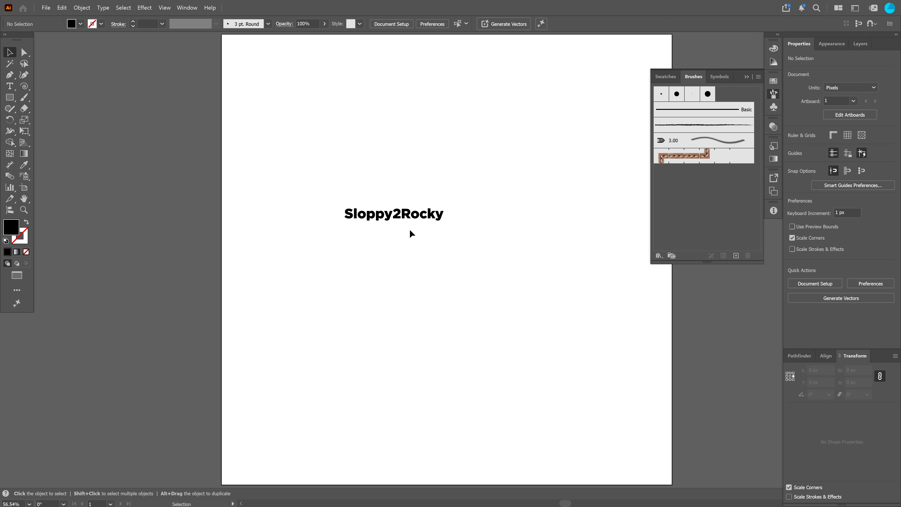
pyautogui.click(413, 213)
pyautogui.click(537, 208)
pyautogui.moveTo(395, 218)
pyautogui.mouseDown()
pyautogui.moveTo(461, 201)
pyautogui.moveTo(463, 209)
pyautogui.moveTo(712, 201)
pyautogui.mouseUp()
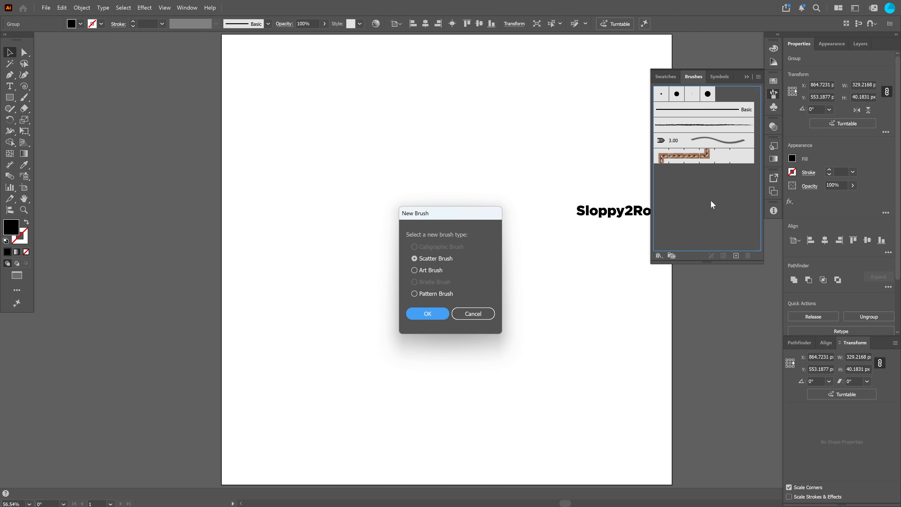
pyautogui.click(413, 293)
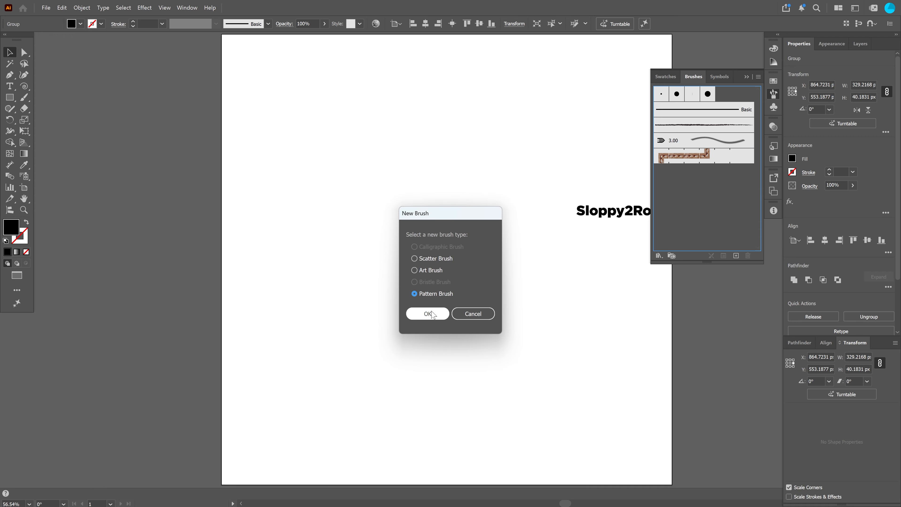
pyautogui.click(428, 313)
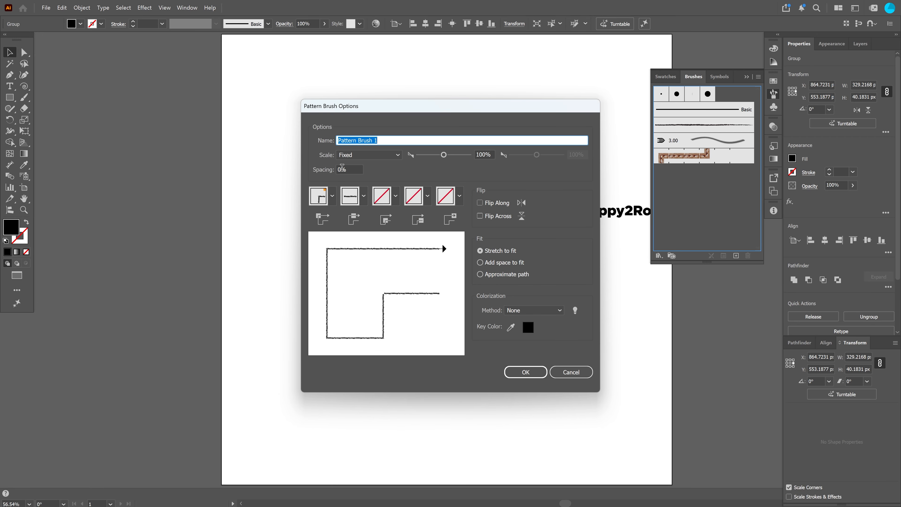
# Step: Increase the spacing of the new pattern brush and save it, removing the source Sloppy2Rocky artwork from the artboard
pyautogui.click(349, 169)
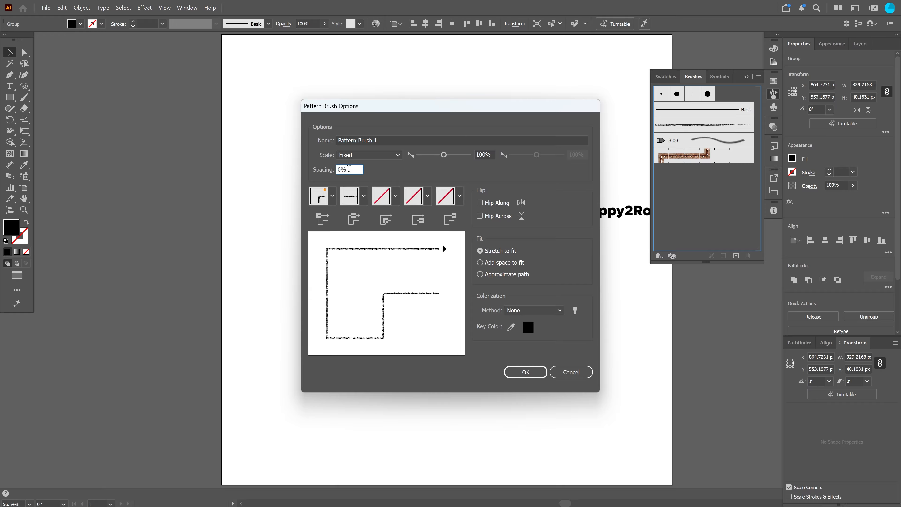
pyautogui.press('Up')
pyautogui.press('Up')
pyautogui.press('Up')
pyautogui.press('Up')
pyautogui.press('Up')
pyautogui.press('Up')
pyautogui.press('Down')
pyautogui.click(538, 373)
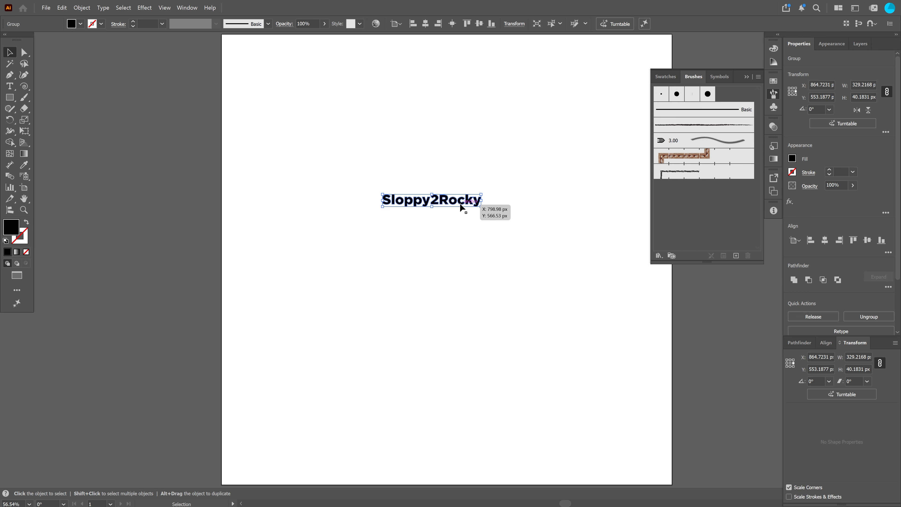
pyautogui.press('Delete')
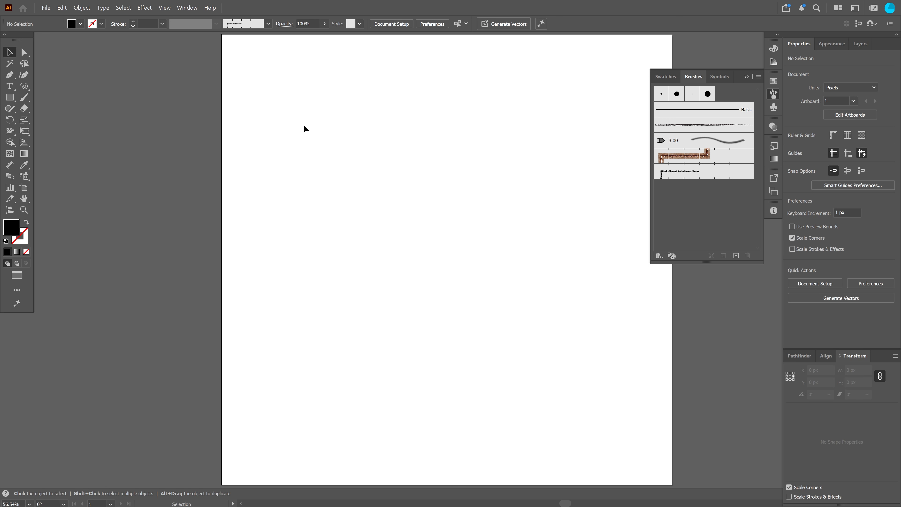
# Step: Draw a circle about 916 px across with no fill and a 2 pt black stroke
pyautogui.press('l')
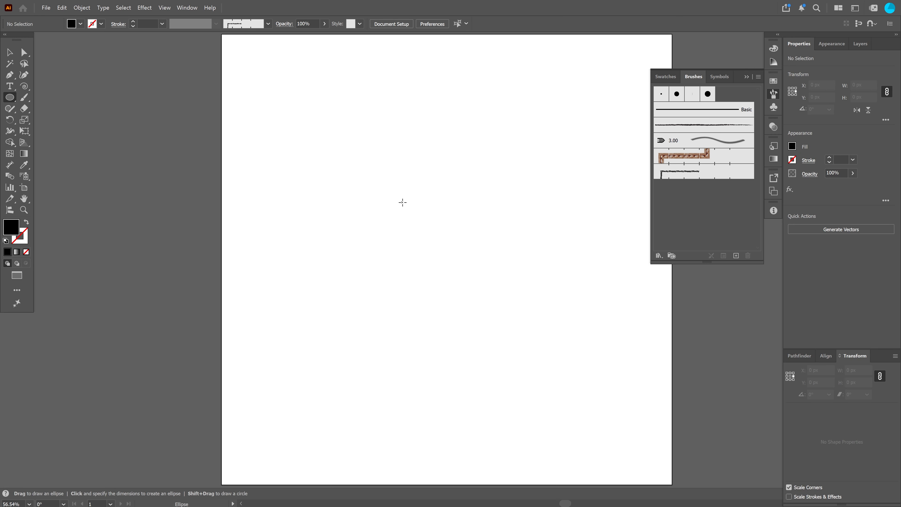
pyautogui.moveTo(402, 202); pyautogui.dragTo(541, 328)
pyautogui.hotkey('shift', 'x')
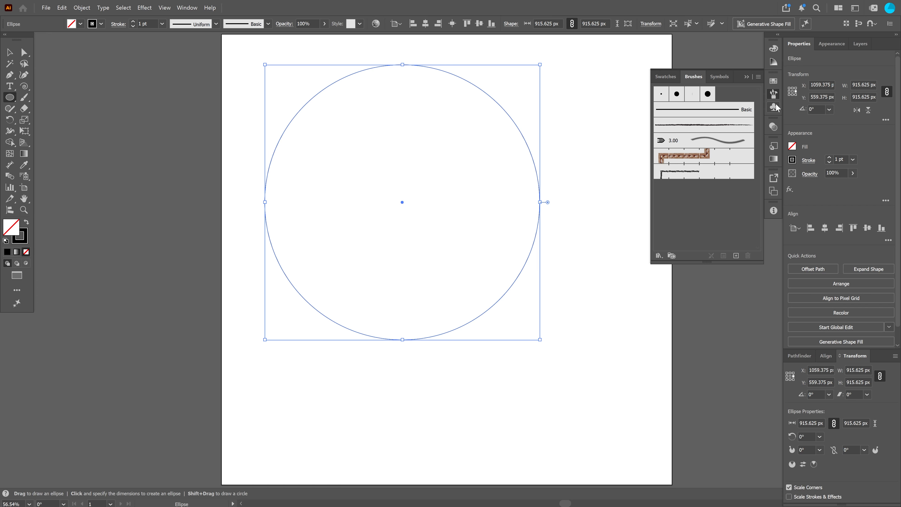
pyautogui.click(829, 157)
pyautogui.click(10, 52)
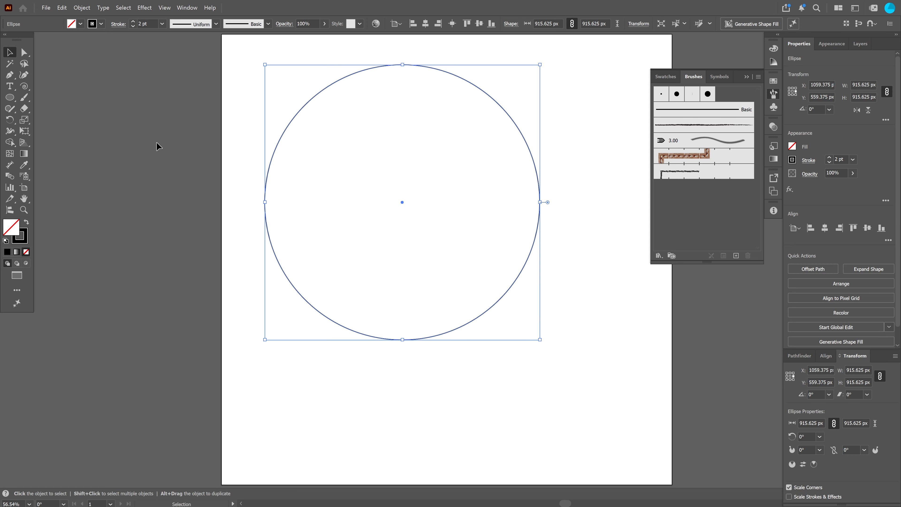
pyautogui.click(746, 76)
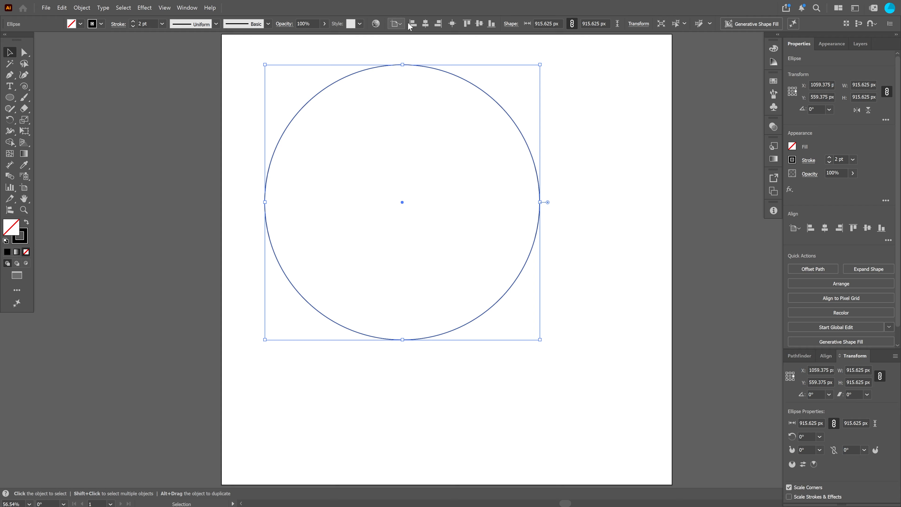
# Step: Centre the circle on the artboard and apply the Sloppy2Rocky pattern brush to its stroke
pyautogui.click(425, 25)
pyautogui.click(478, 25)
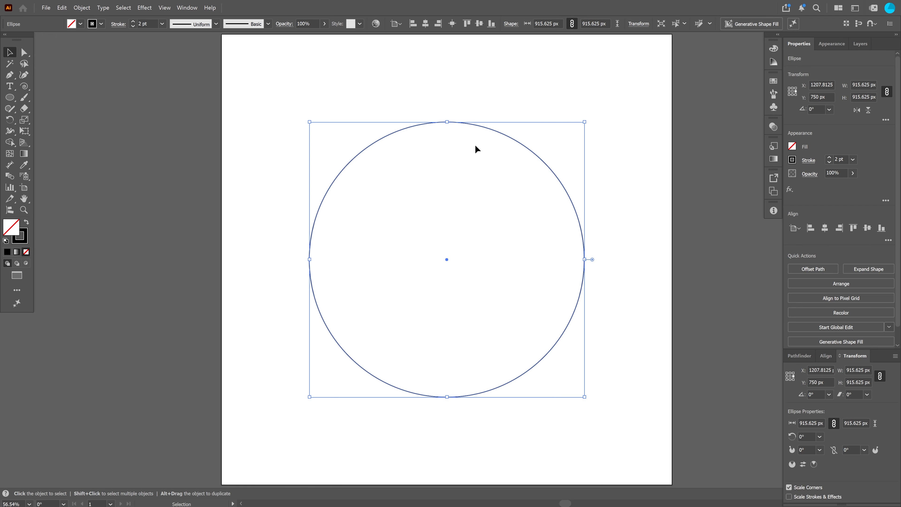
pyautogui.click(773, 95)
pyautogui.click(698, 174)
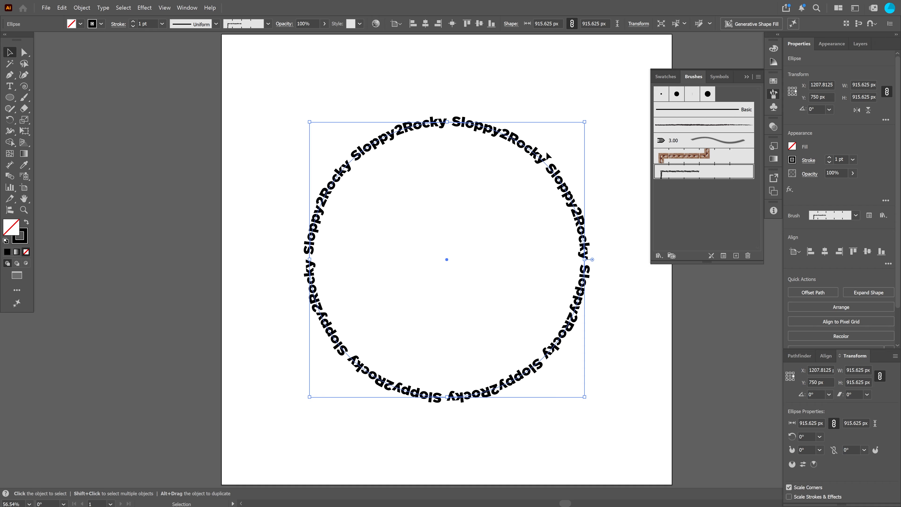
# Step: Start a Transform effect on the circle stroked with the Sloppy2Rocky brush
pyautogui.click(745, 78)
pyautogui.click(639, 169)
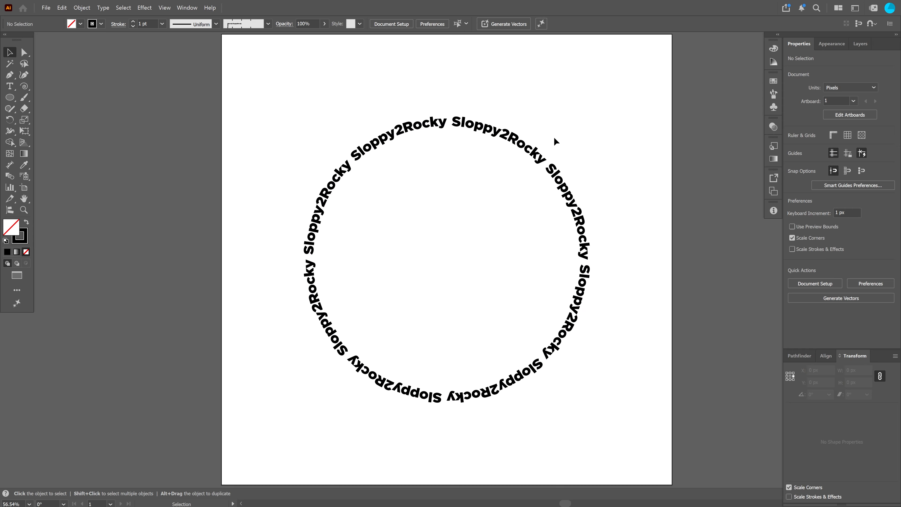
pyautogui.click(568, 195)
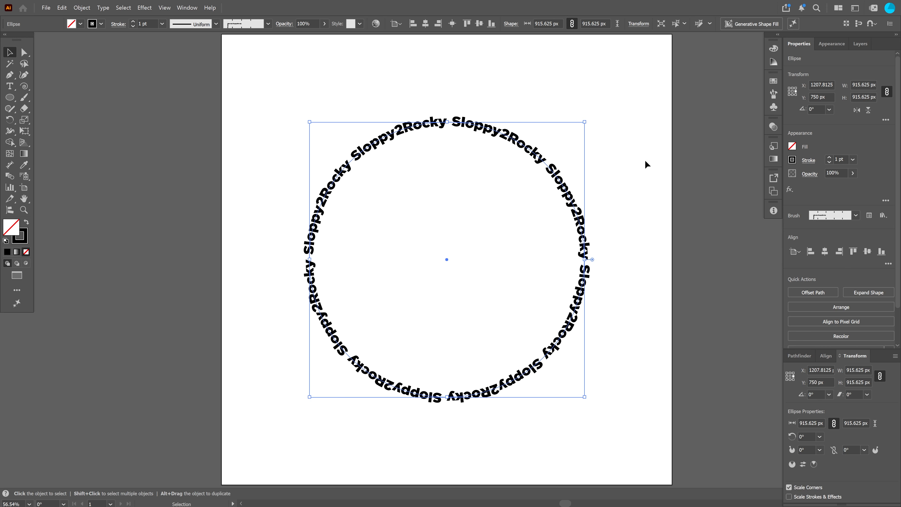
pyautogui.click(830, 44)
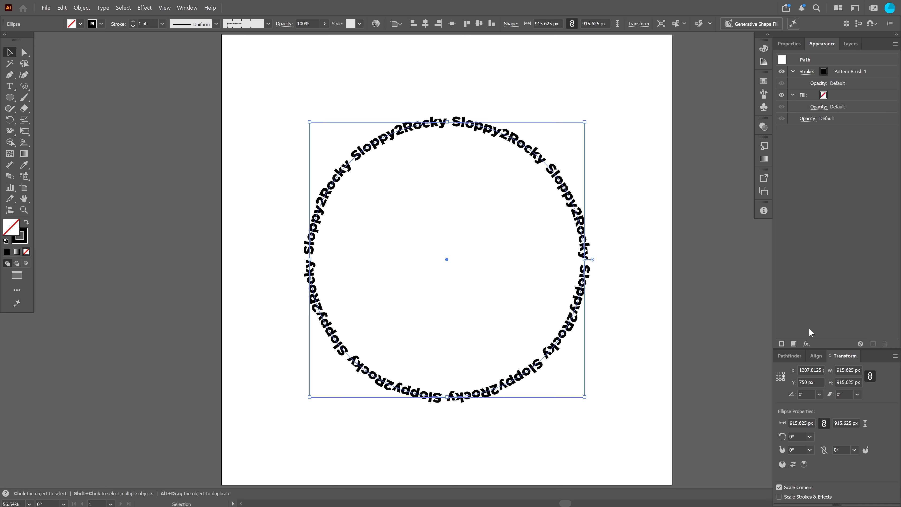
pyautogui.click(806, 343)
pyautogui.moveTo(843, 156)
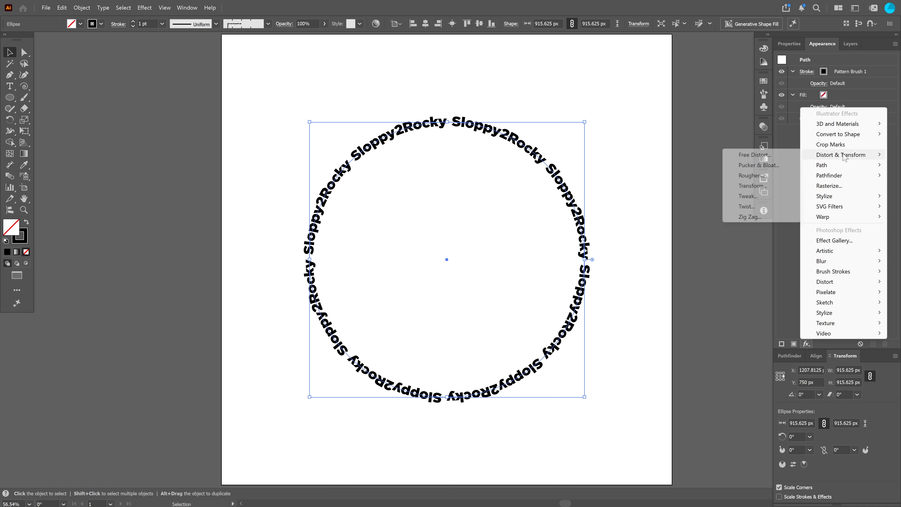
pyautogui.click(761, 186)
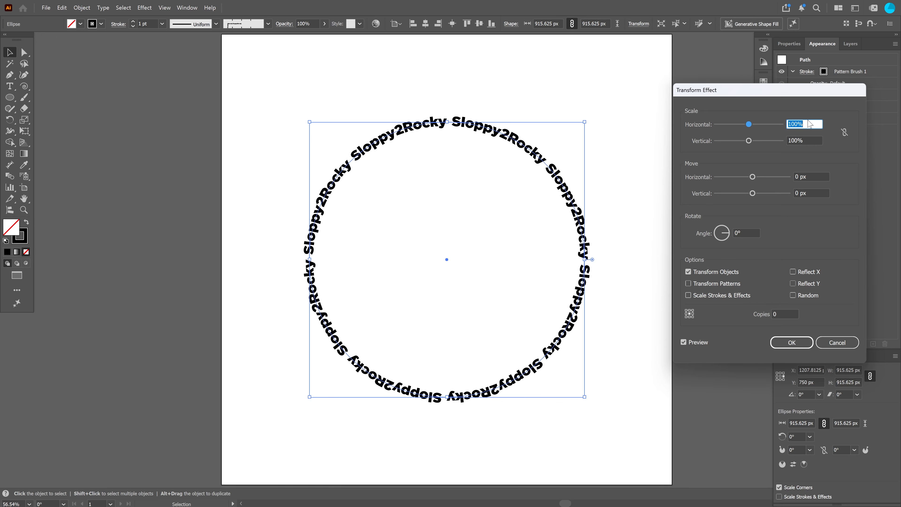
# Step: Set the Transform effect's scale to 94% horizontally and 96% vertically
pyautogui.press('Down')
pyautogui.press('Down')
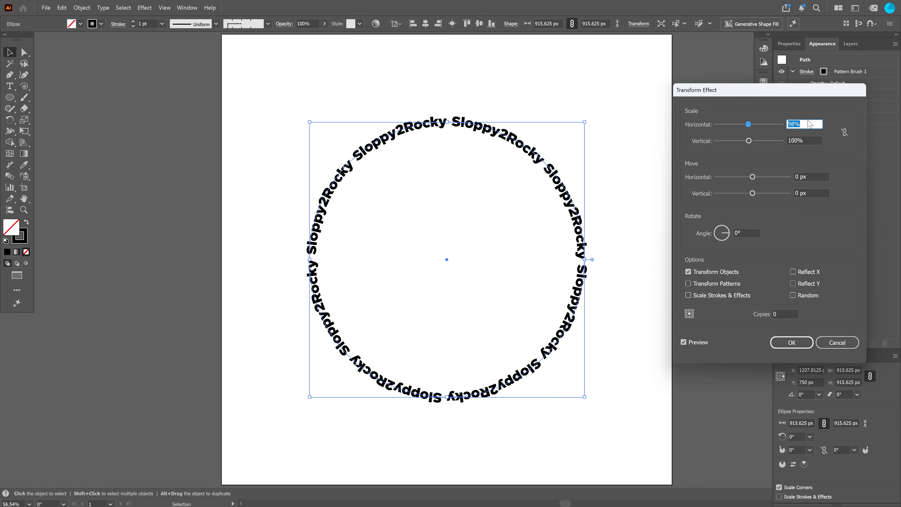
pyautogui.press('Down')
pyautogui.press('Down')
pyautogui.press('Down')
pyautogui.press('Down')
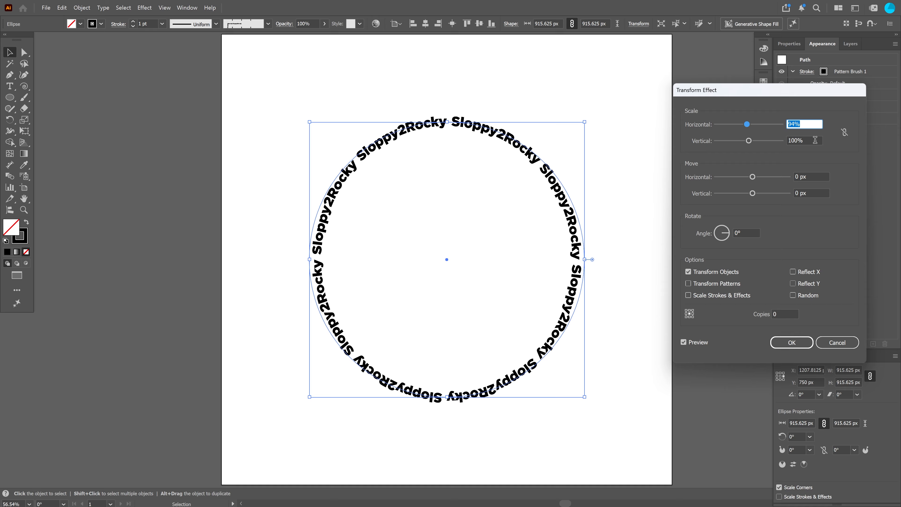
pyautogui.click(815, 140)
pyautogui.press('Down')
pyautogui.press('Down')
pyautogui.press('Down')
pyautogui.press('Down')
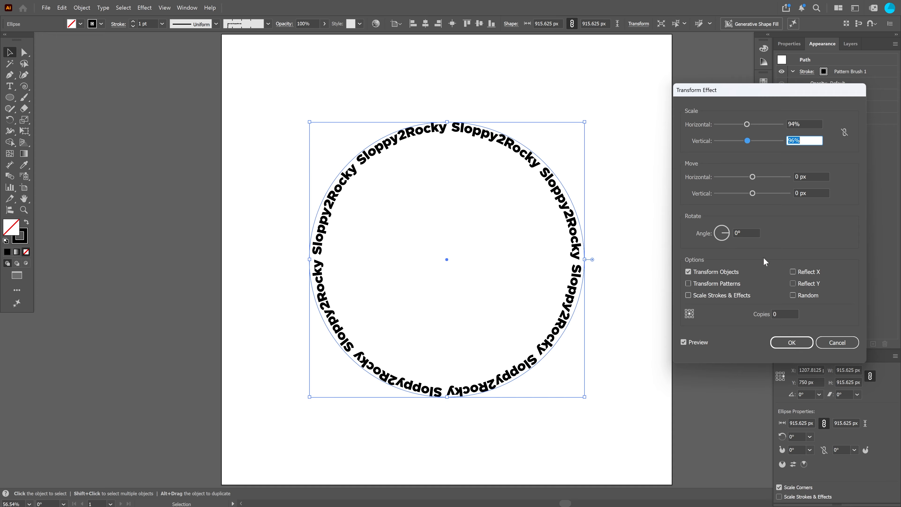
# Step: Add 1 copy in the Transform effect and set the scale to 88% horizontally and 90% vertically
pyautogui.click(779, 312)
pyautogui.press('Up')
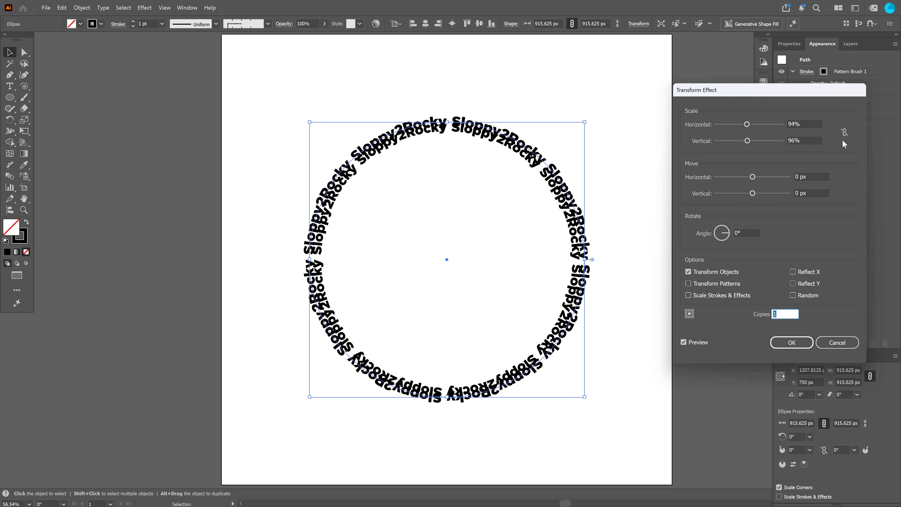
pyautogui.click(809, 124)
pyautogui.press('Down')
pyautogui.press('Down')
pyautogui.press('Down')
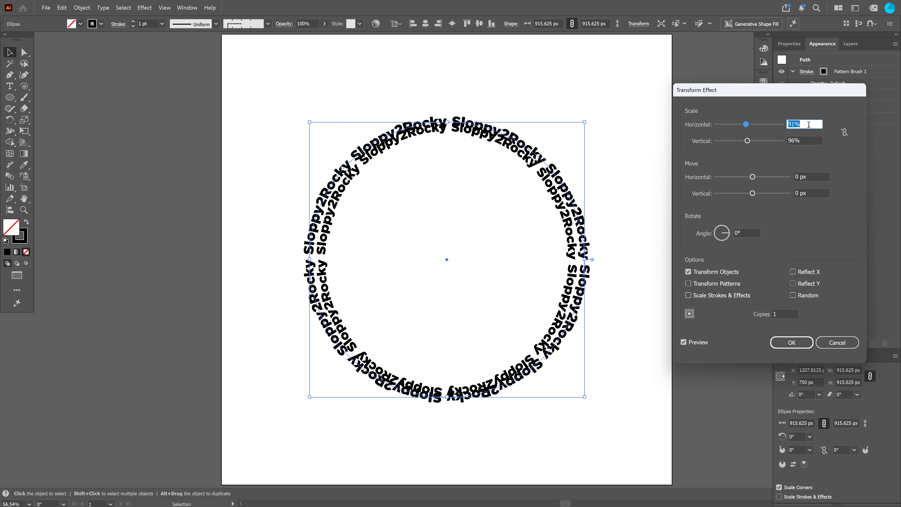
pyautogui.press('Down')
pyautogui.press('Down')
pyautogui.press('Down')
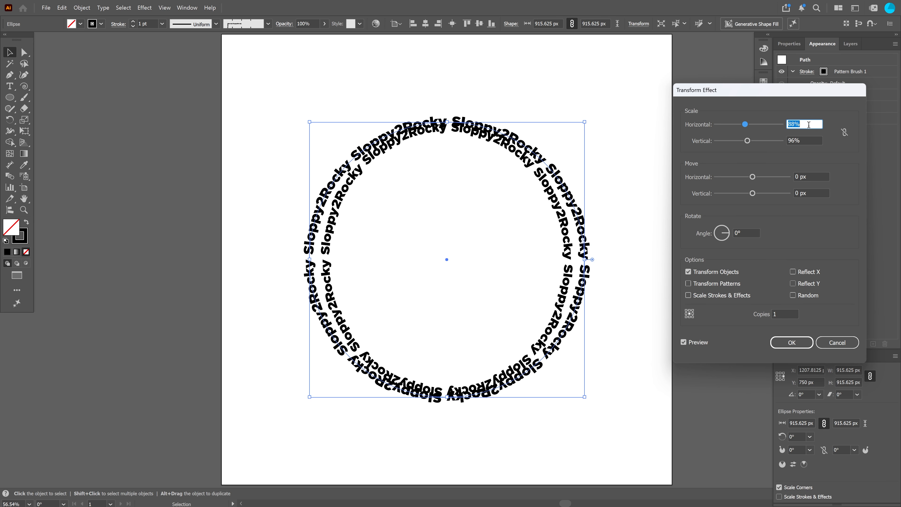
pyautogui.click(807, 141)
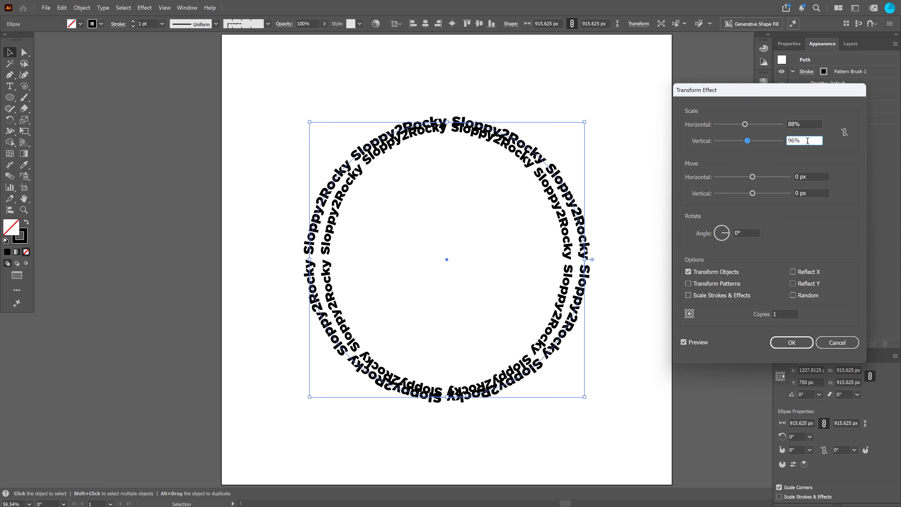
pyautogui.press('Down')
pyautogui.press('Down')
pyautogui.press('Down')
pyautogui.press('Down')
pyautogui.press('Down')
pyautogui.press('Down')
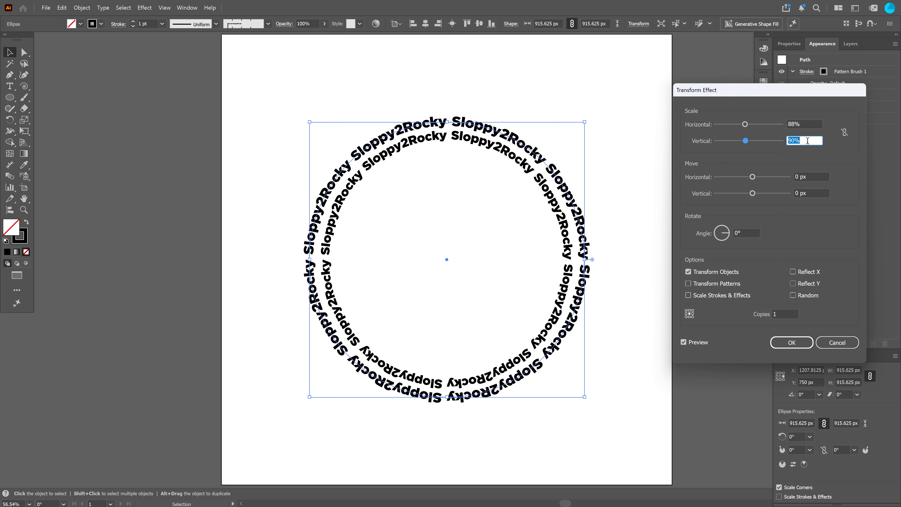
# Step: Set the Transform effect's scale to 82% horizontally and 93% vertically
pyautogui.click(808, 125)
pyautogui.press('Down')
pyautogui.press('Down')
pyautogui.press('Down')
pyautogui.press('Down')
pyautogui.press('Down')
pyautogui.press('Down')
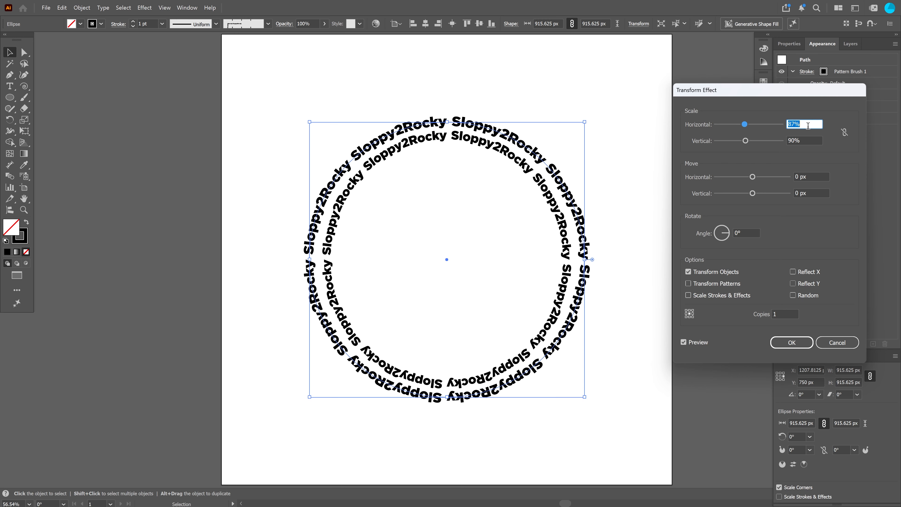
pyautogui.click(809, 142)
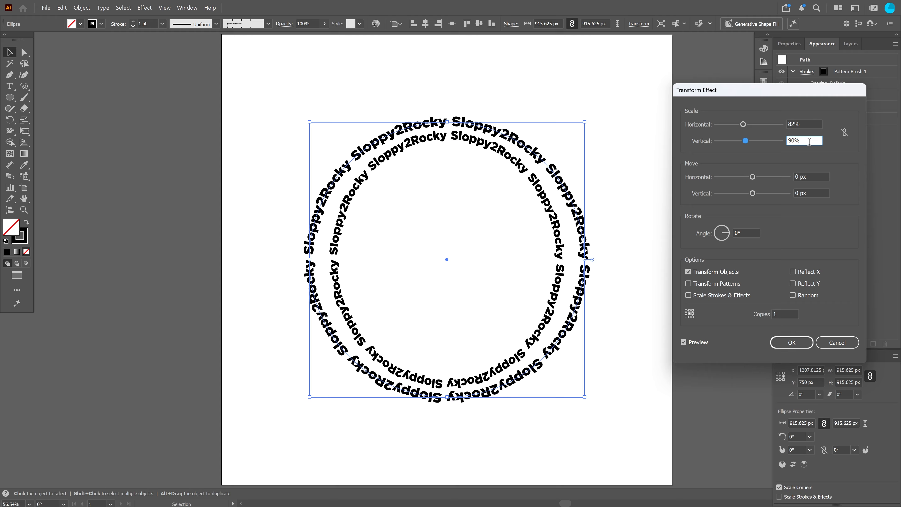
pyautogui.press('Up')
pyautogui.press('Up')
pyautogui.press('Up')
# Step: Set the Transform effect's rotation to 1° and its number of copies to 10
pyautogui.click(756, 230)
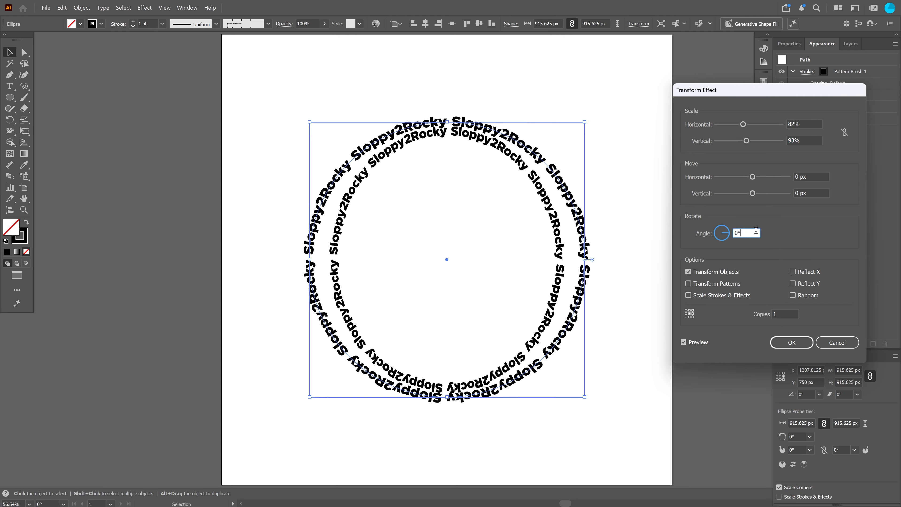
pyautogui.press('Up')
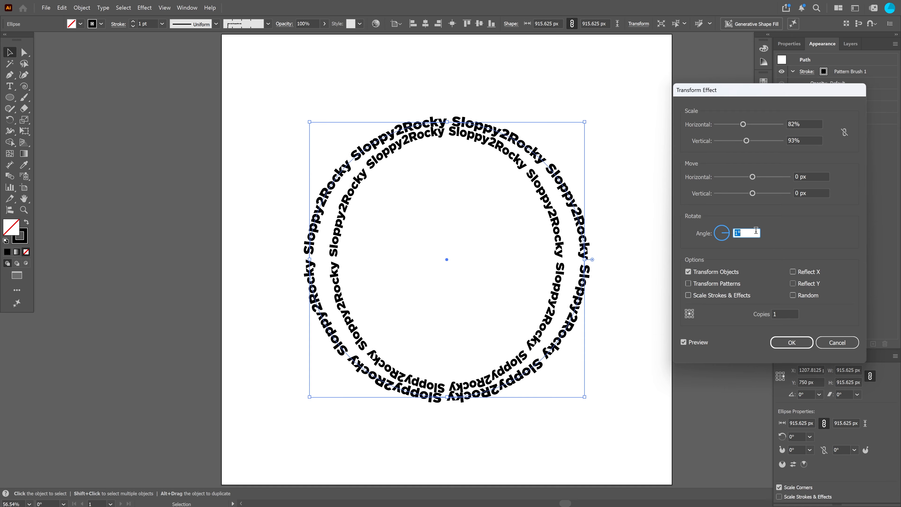
pyautogui.click(786, 315)
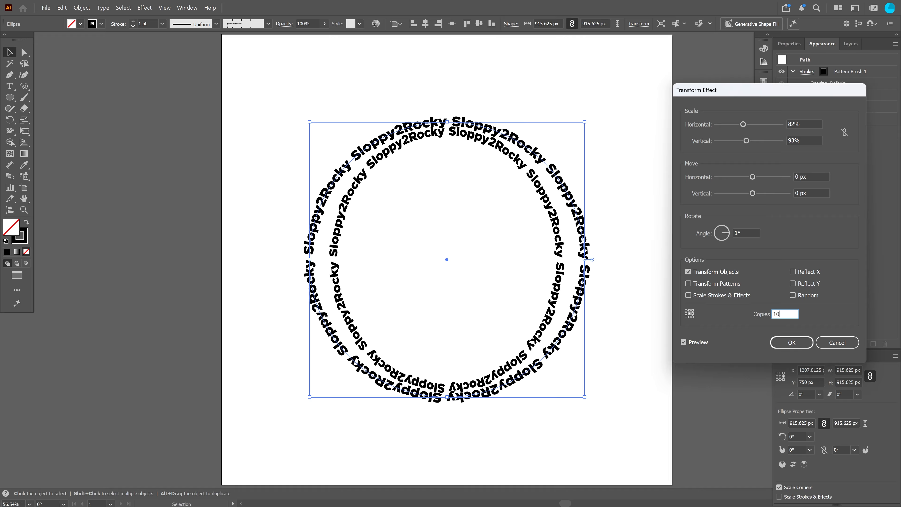
pyautogui.write('0')
pyautogui.press('Tab')
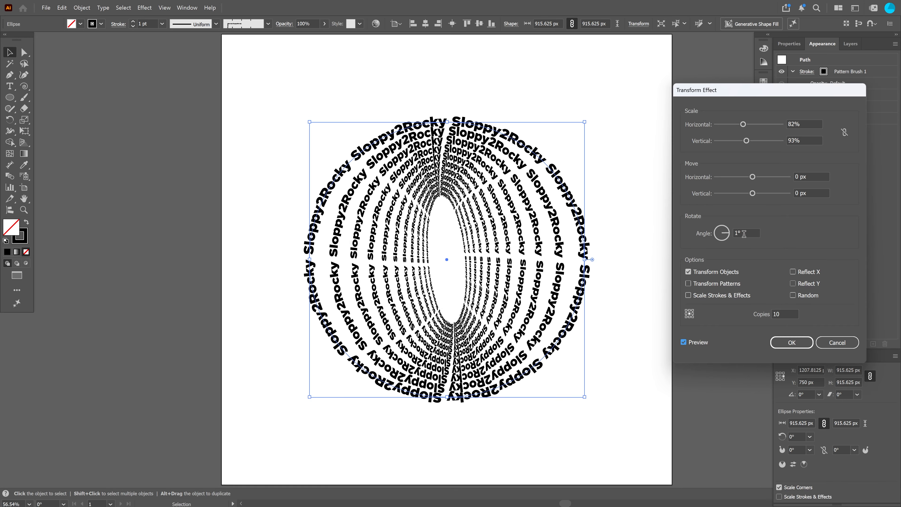
# Step: Set the Transform effect's rotation angle to 30°, apply the effect and deselect the circle
pyautogui.click(743, 233)
pyautogui.press('Up')
pyautogui.press('Up')
pyautogui.press('Up')
pyautogui.press('Up')
pyautogui.press('Up')
pyautogui.press('Up')
pyautogui.press('Up')
pyautogui.press('Up')
pyautogui.press('Up')
pyautogui.press('Up')
pyautogui.press('Up')
pyautogui.press('Up')
pyautogui.press('Up')
pyautogui.press('Up')
pyautogui.press('Up')
pyautogui.press('Up')
pyautogui.press('Up')
pyautogui.press('Up')
pyautogui.press('Up')
pyautogui.press('Up')
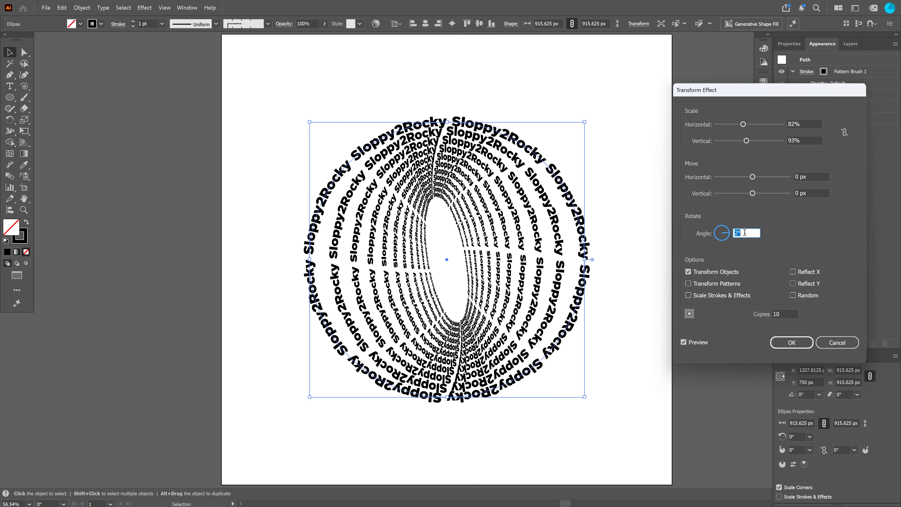
pyautogui.press('Up')
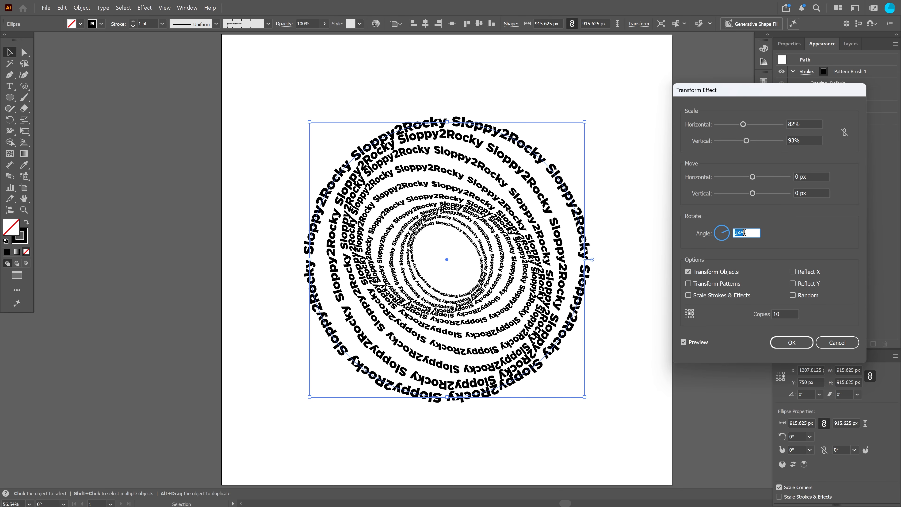
pyautogui.press('Up')
pyautogui.press('Up')
pyautogui.press('Up')
pyautogui.press('Up')
pyautogui.press('Up')
pyautogui.press('Up')
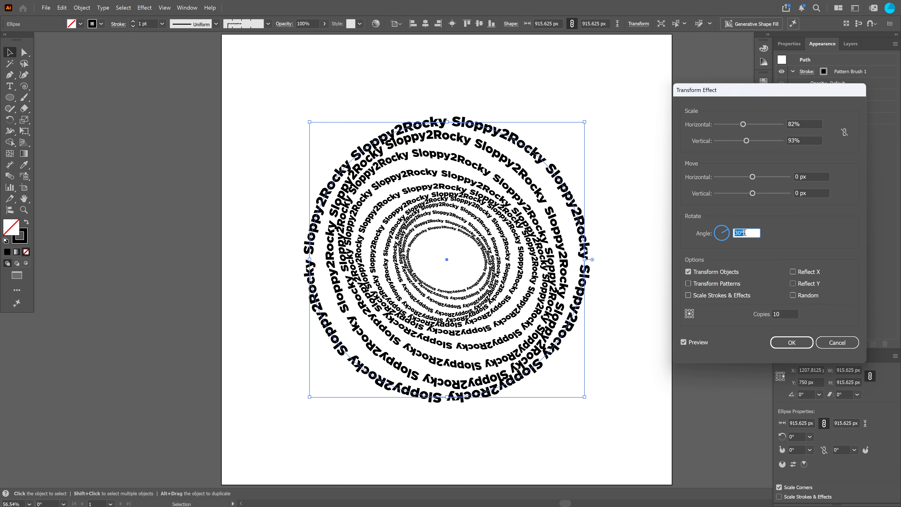
pyautogui.click(791, 342)
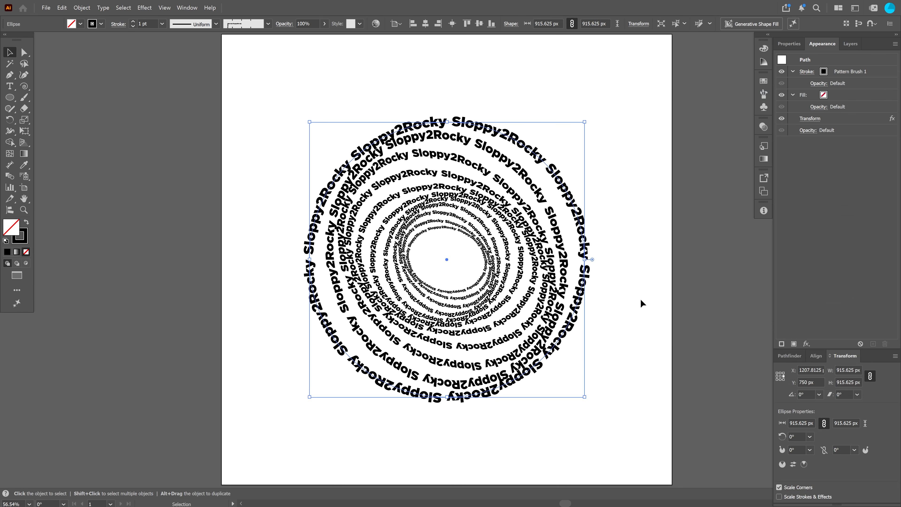
pyautogui.click(640, 296)
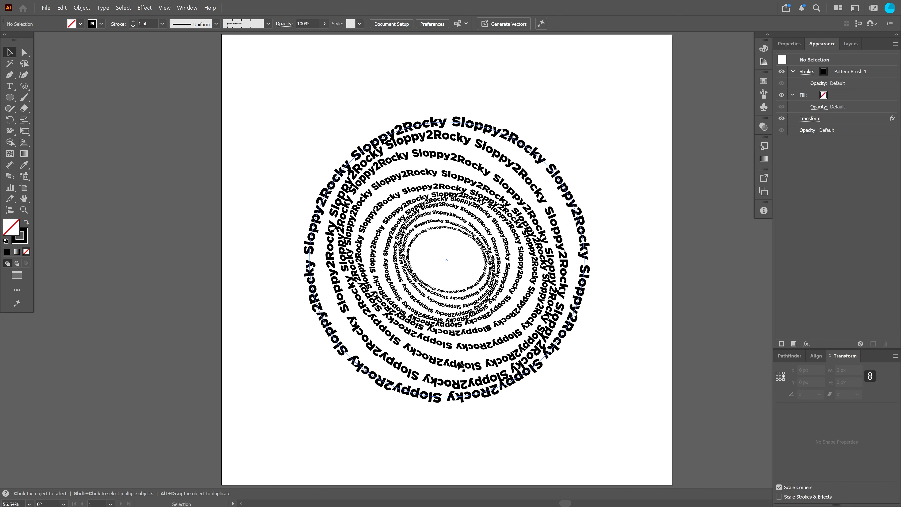
# Step: Enlarge the spiralling Sloppy2Rocky text artwork slightly and deselect it
pyautogui.click(493, 393)
pyautogui.moveTo(584, 398); pyautogui.dragTo(612, 423)
pyautogui.click(656, 362)
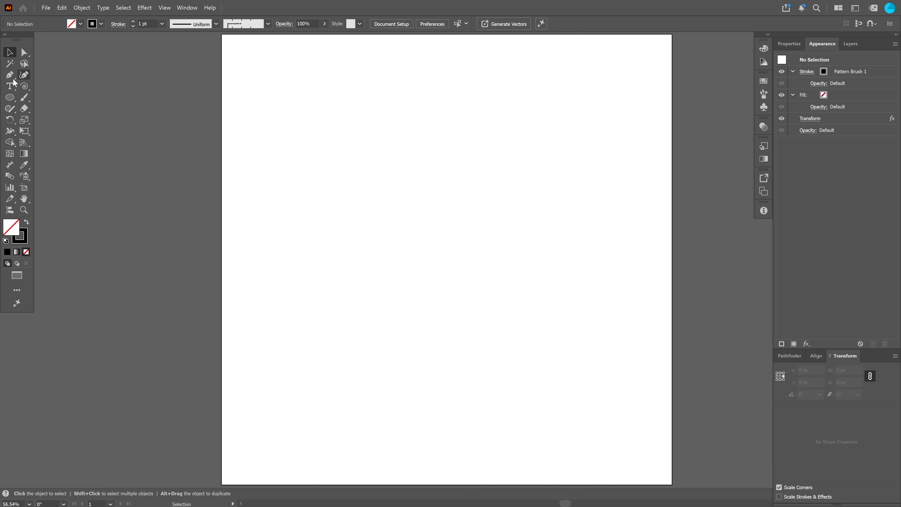
# Step: Draw a circle about 892 px across, centred on the empty artboard, and paste a copy directly in front of it
pyautogui.click(9, 97)
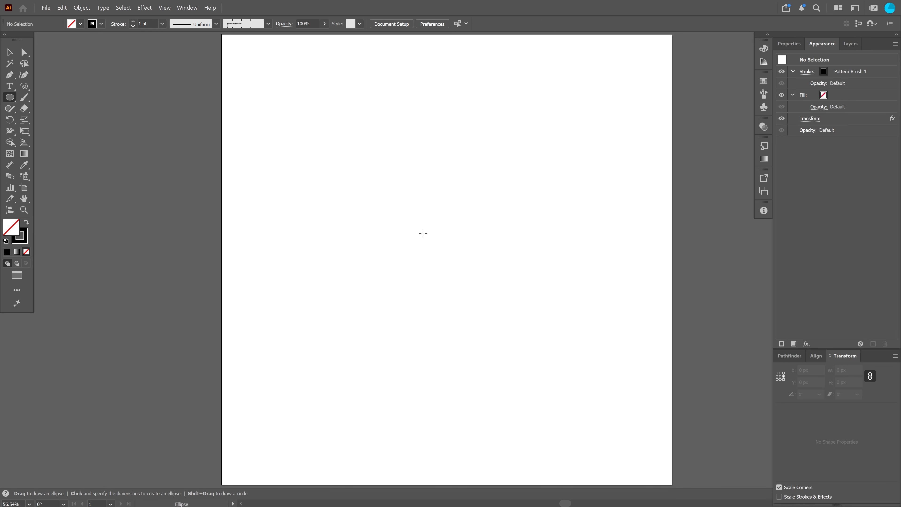
pyautogui.moveTo(423, 232); pyautogui.dragTo(557, 367)
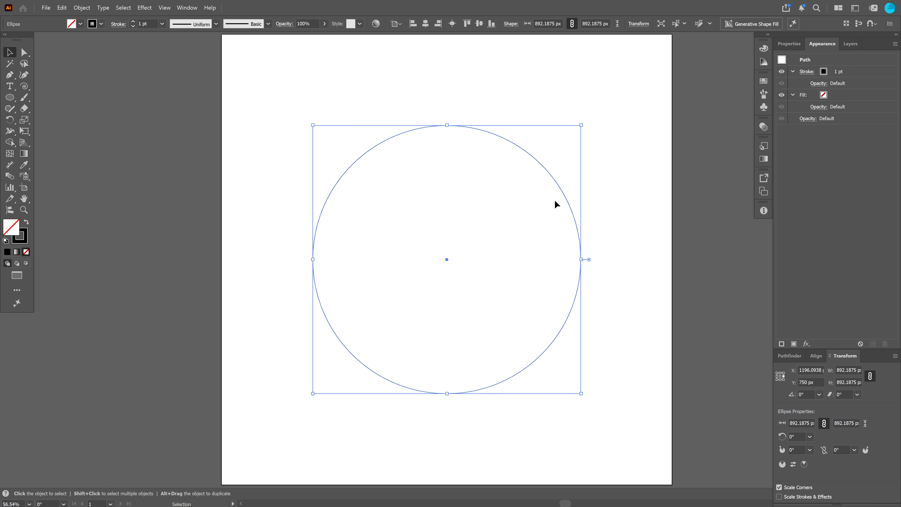
pyautogui.hotkey('ctrl', 'c')
pyautogui.hotkey('ctrl', 'f')
pyautogui.press('ctrl')
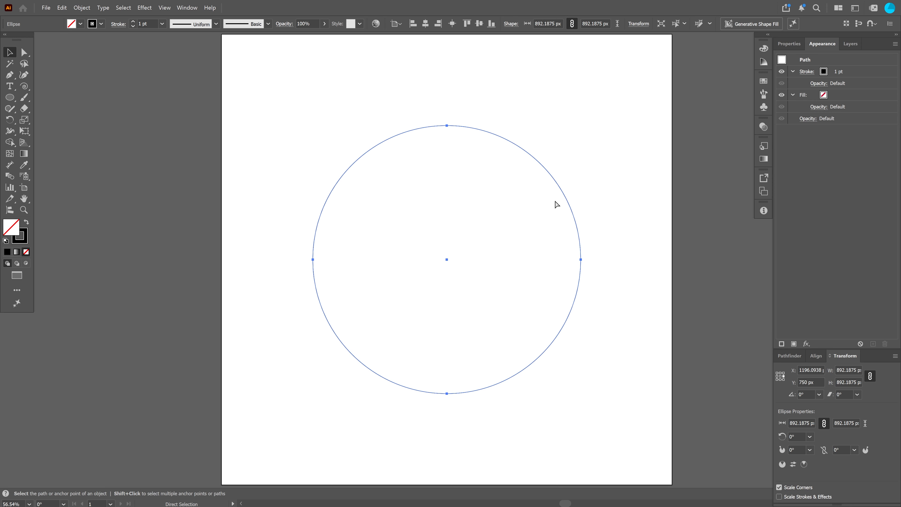
# Step: Select only the upper of the two stacked ellipses and apply the Sloppy2Rocky pattern brush to it
pyautogui.click(850, 43)
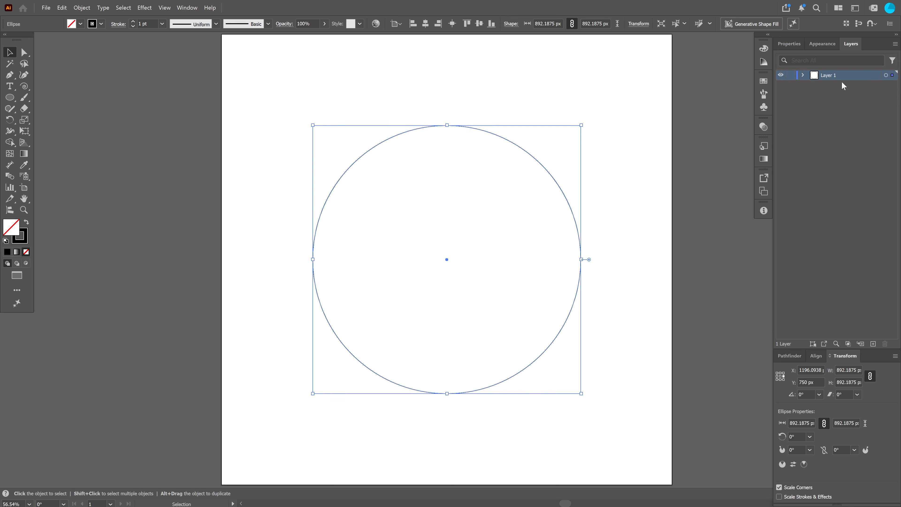
pyautogui.click(803, 74)
pyautogui.click(848, 85)
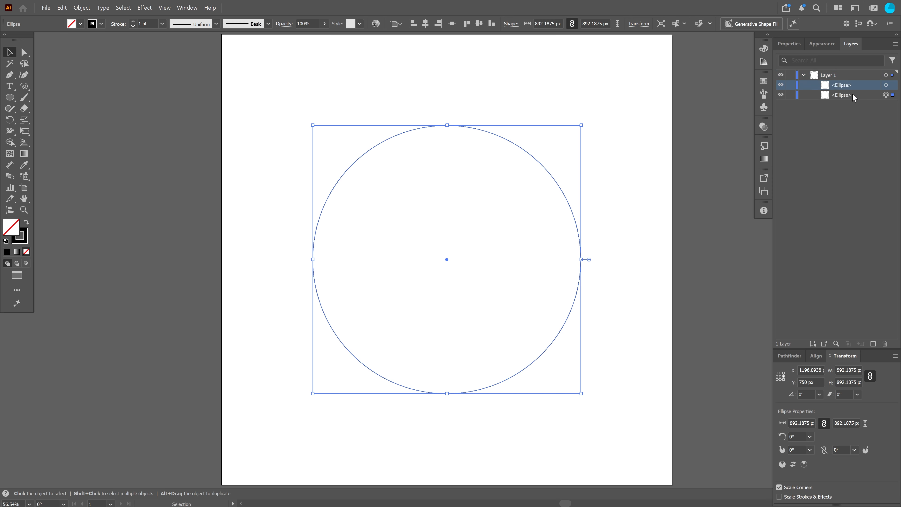
pyautogui.click(852, 95)
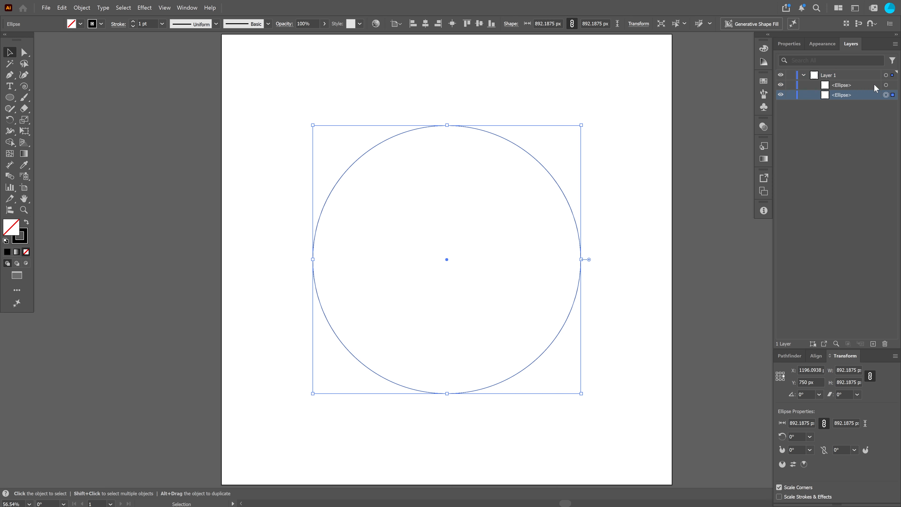
pyautogui.click(892, 85)
pyautogui.click(764, 94)
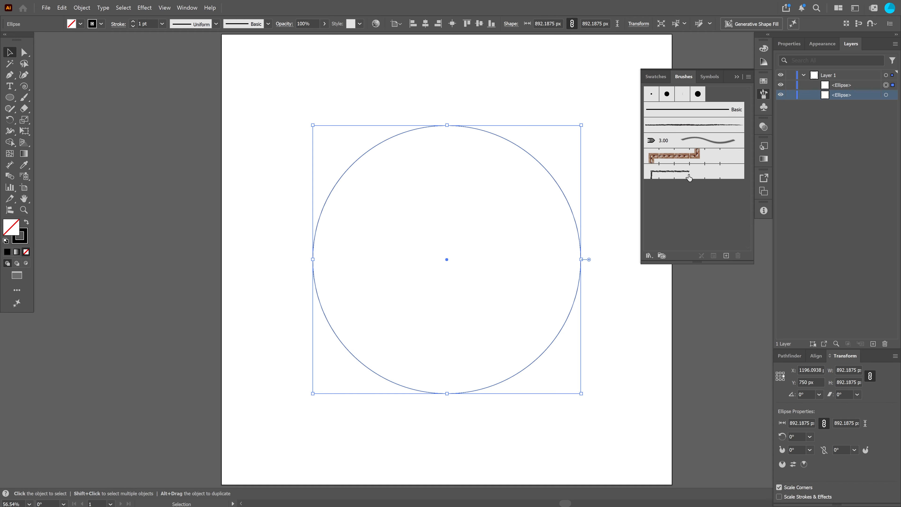
pyautogui.click(686, 173)
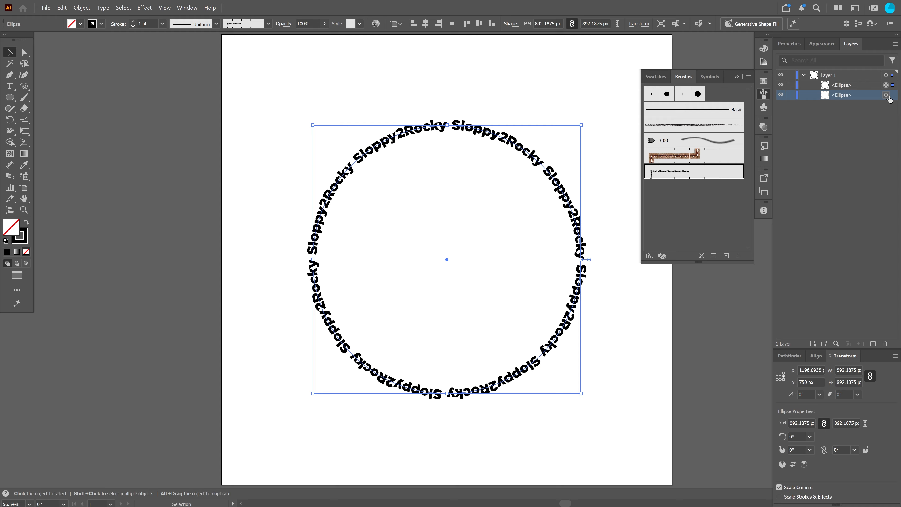
# Step: Select only the lower of the two stacked ellipses and set its stroke weight to 46 pt
pyautogui.click(887, 96)
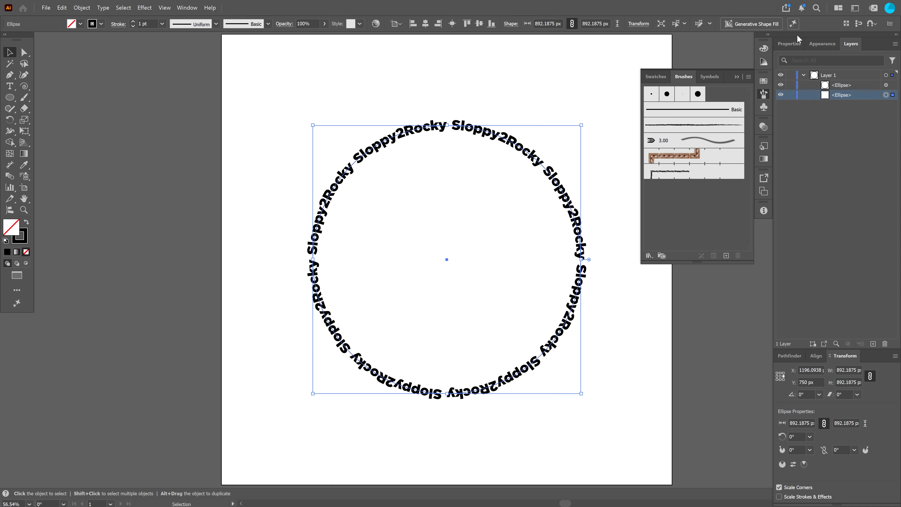
pyautogui.click(794, 43)
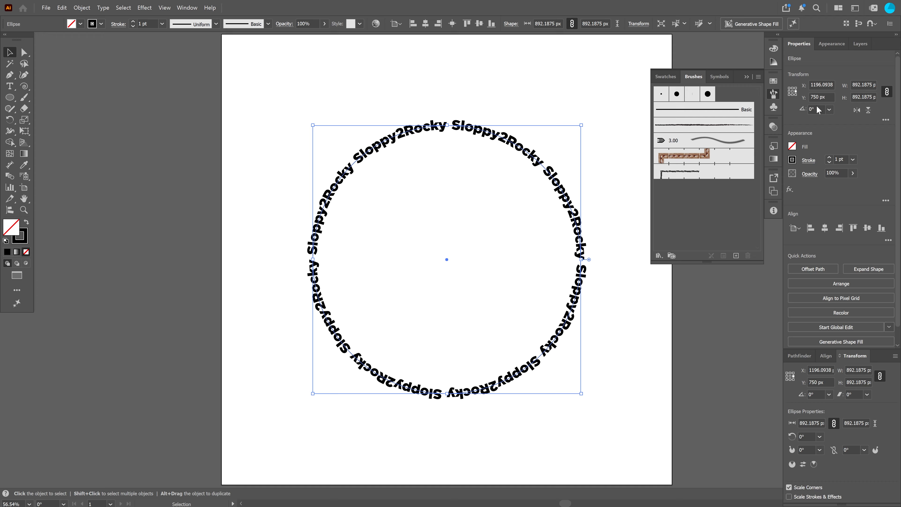
pyautogui.keyDown('shift'); pyautogui.click(829, 158); pyautogui.keyUp('shift')
pyautogui.keyDown('shift'); pyautogui.click(829, 158); pyautogui.keyUp('shift')
pyautogui.keyDown('shift'); pyautogui.click(829, 158); pyautogui.keyUp('shift')
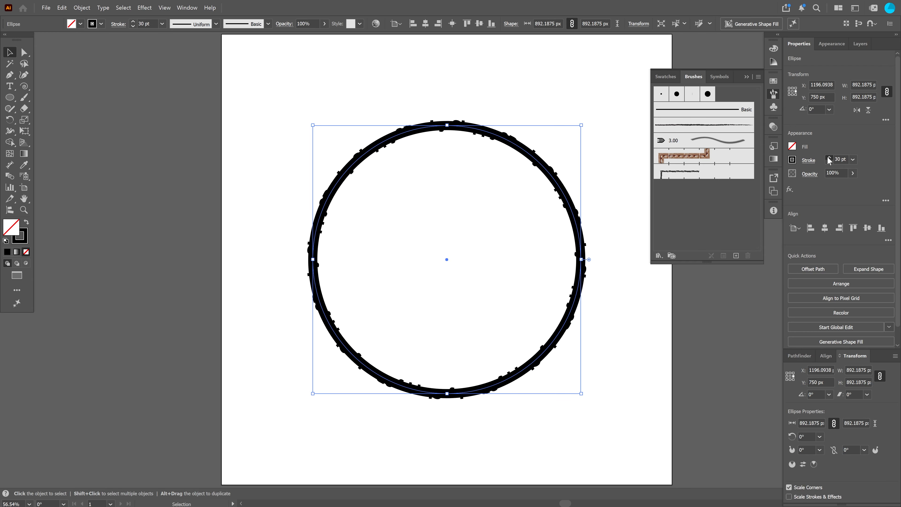
pyautogui.keyDown('shift'); pyautogui.click(829, 158); pyautogui.keyUp('shift')
pyautogui.keyDown('shift'); pyautogui.click(829, 158); pyautogui.keyUp('shift')
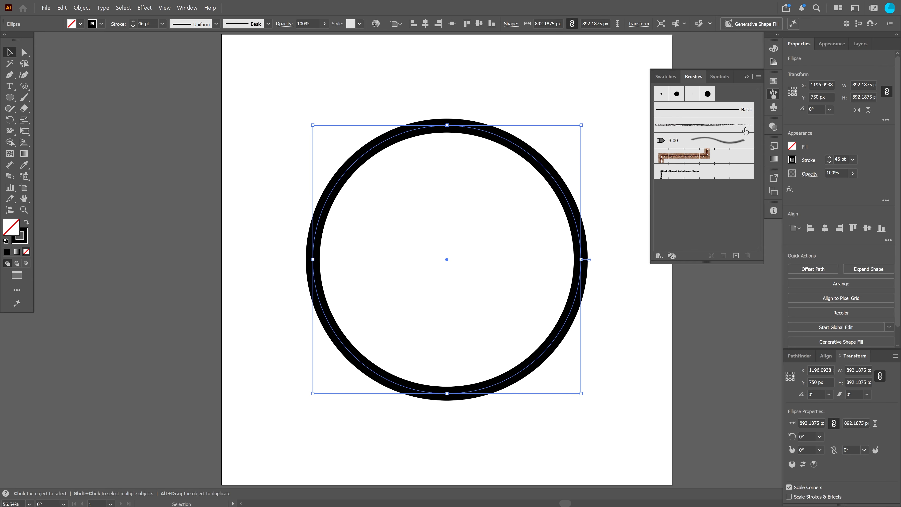
# Step: Apply a linear gradient to the stroke of the lower circle
pyautogui.click(774, 160)
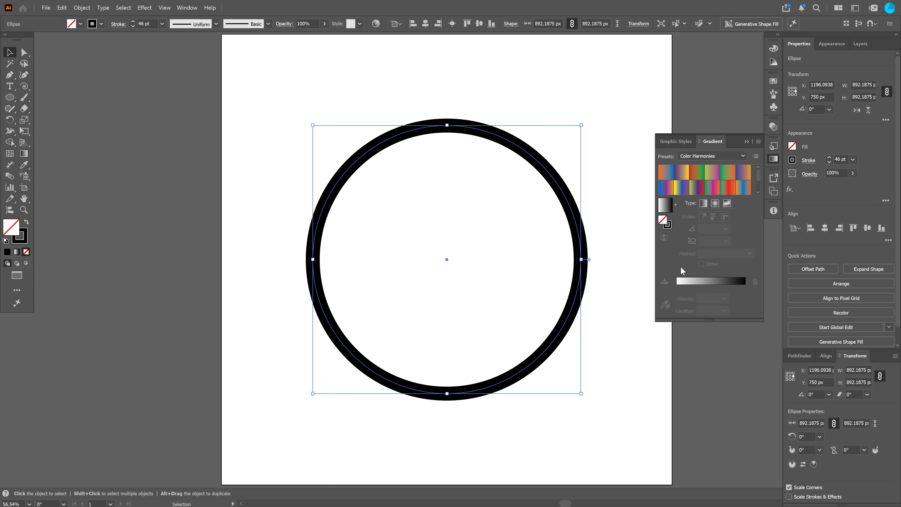
pyautogui.click(24, 154)
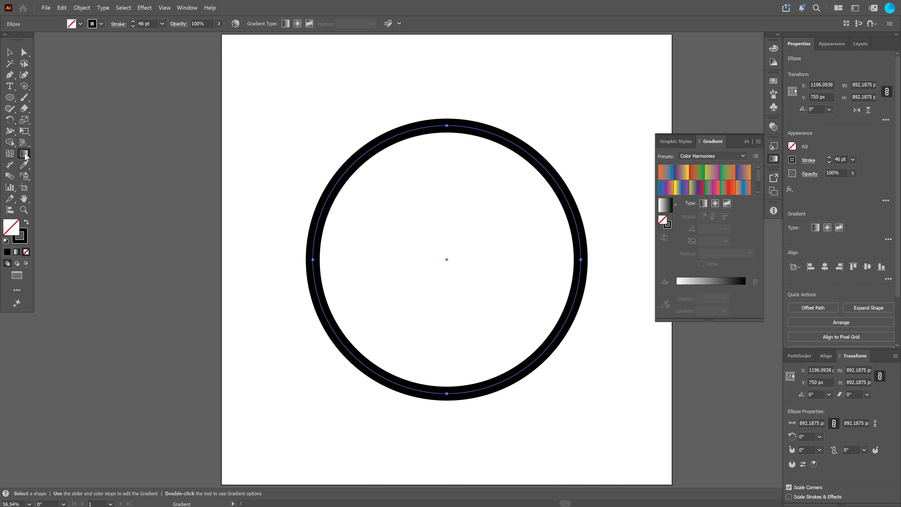
pyautogui.click(666, 224)
pyautogui.click(702, 204)
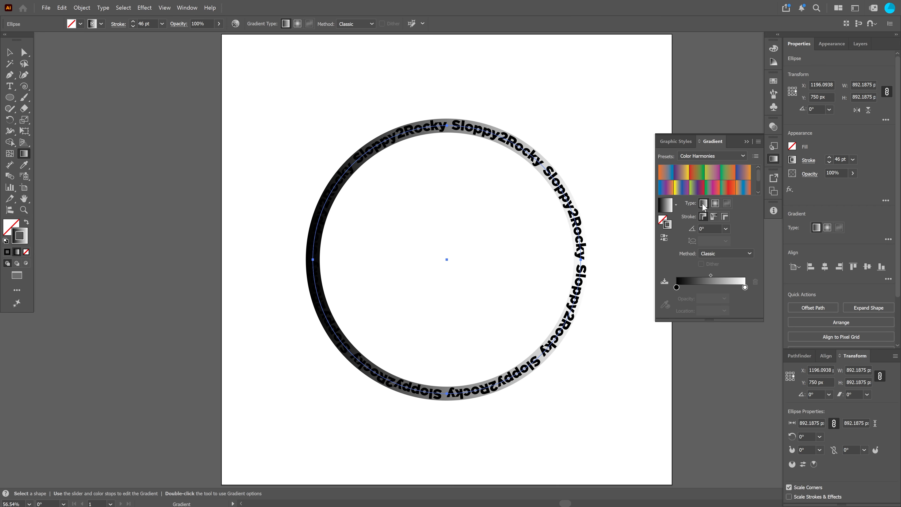
# Step: Try several Color Harmonies presets on the circle's stroke gradient and settle on the orange-to-blue one
pyautogui.click(679, 189)
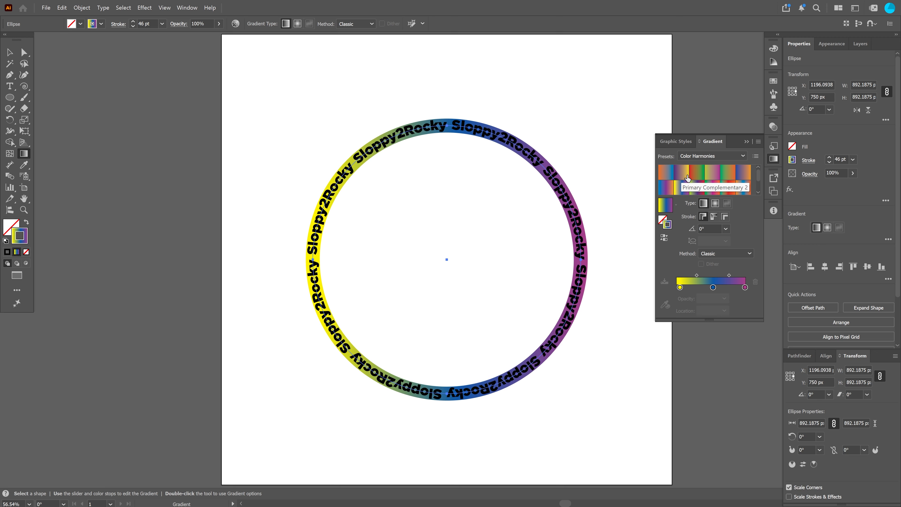
pyautogui.click(681, 171)
pyautogui.click(699, 172)
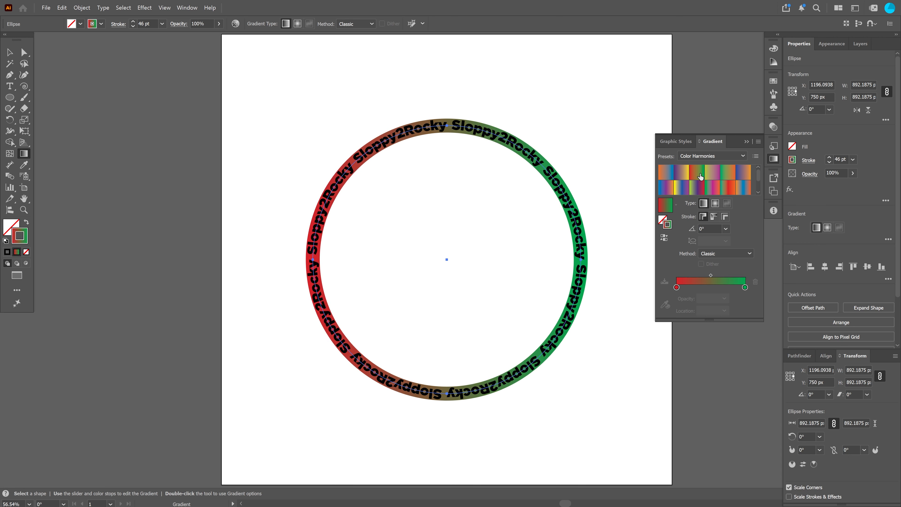
pyautogui.click(731, 180)
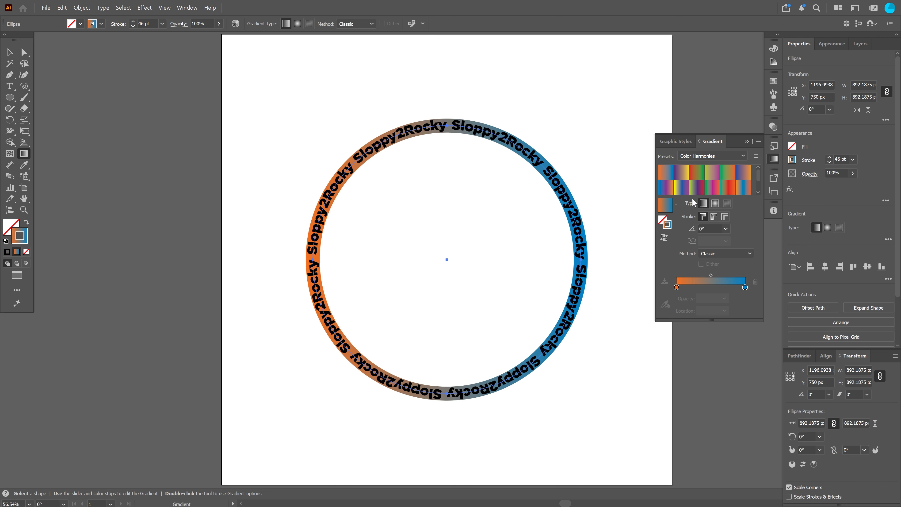
pyautogui.click(747, 141)
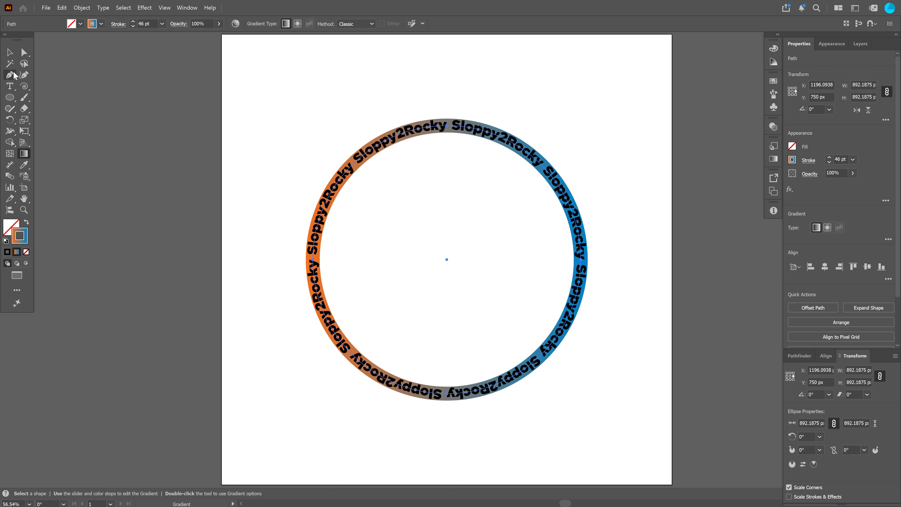
# Step: Create a 1500 x 1500 px square with a solid black fill and no stroke
pyautogui.press('m')
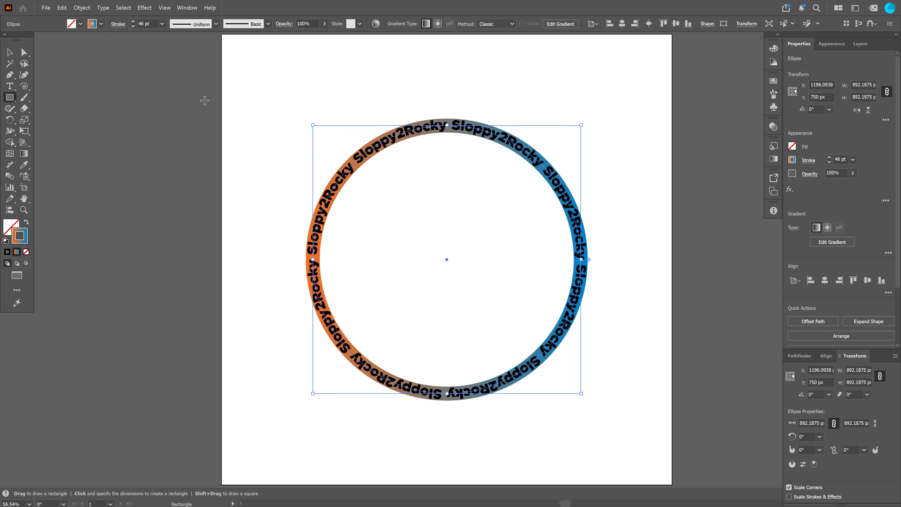
pyautogui.click(269, 96)
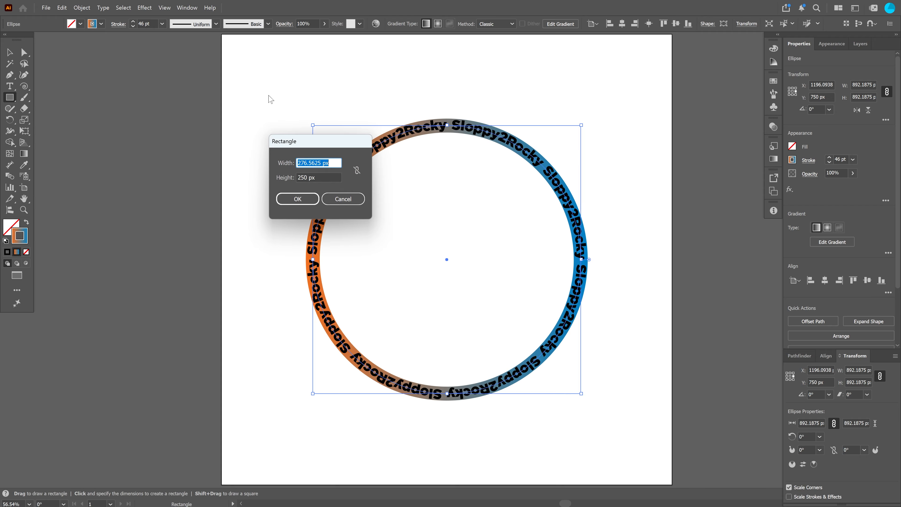
pyautogui.write('1500')
pyautogui.press('Tab')
pyautogui.write('15')
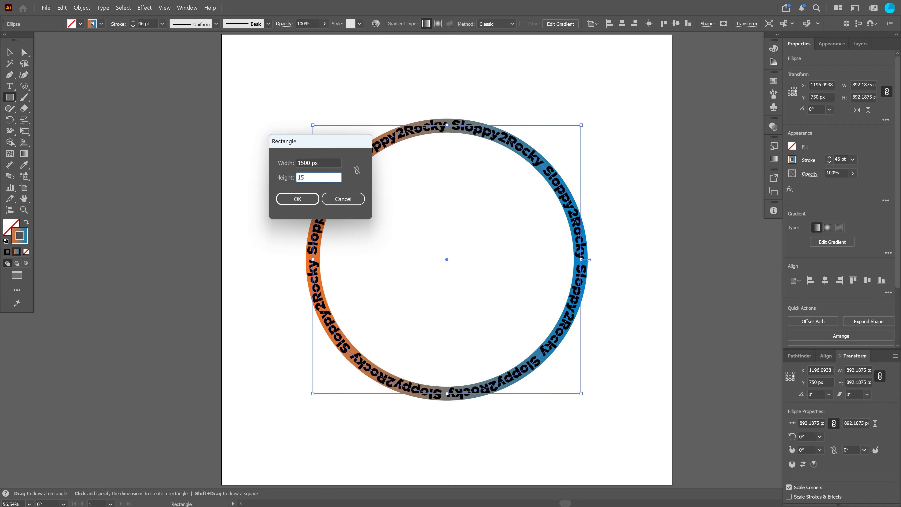
pyautogui.write('00')
pyautogui.press('Return')
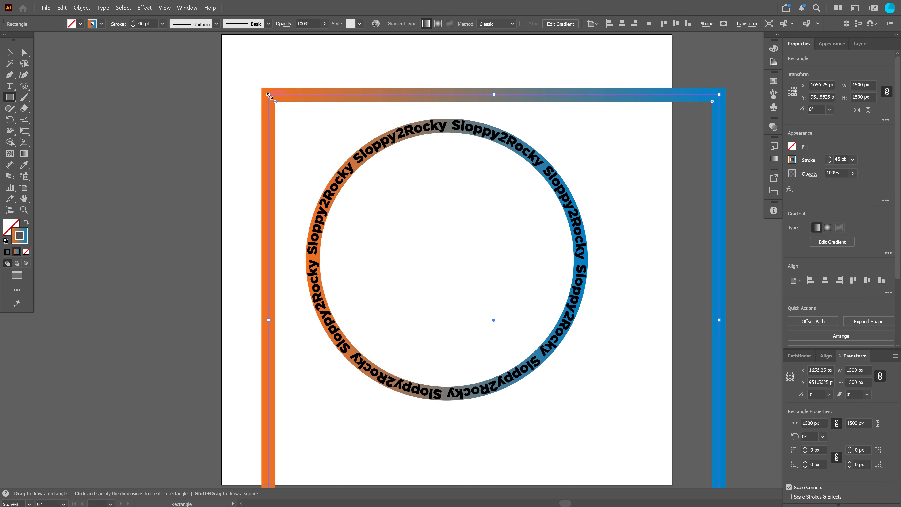
pyautogui.click(27, 222)
pyautogui.click(7, 252)
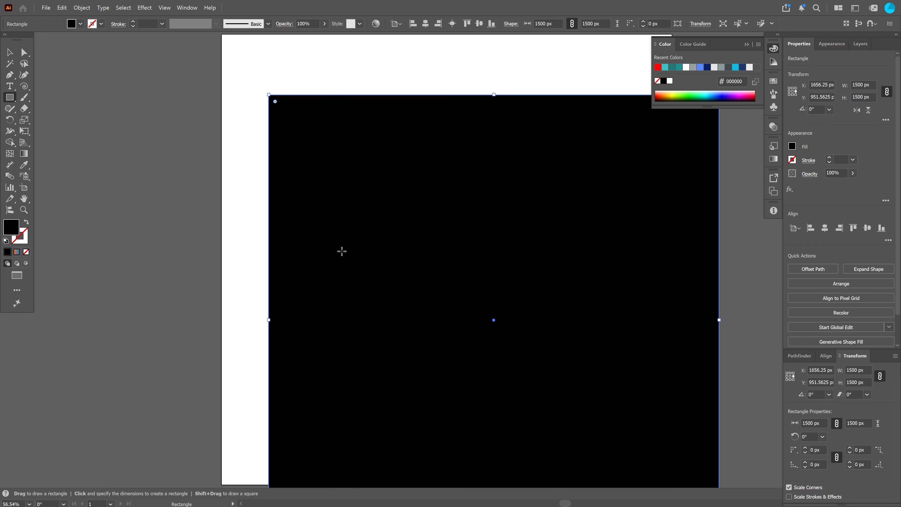
# Step: Centre the black square on the artboard and send it behind the circles
pyautogui.click(412, 24)
pyautogui.click(480, 24)
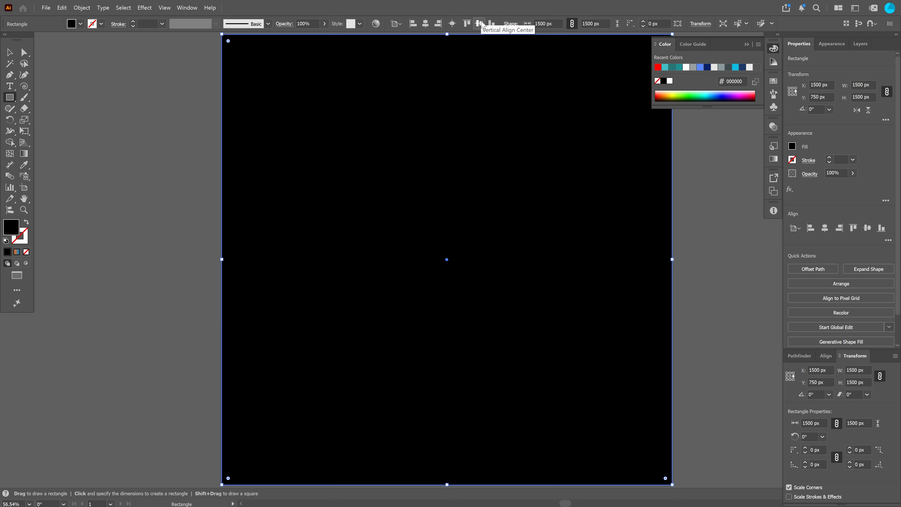
pyautogui.hotkey('ctrl', 'shift', '[')
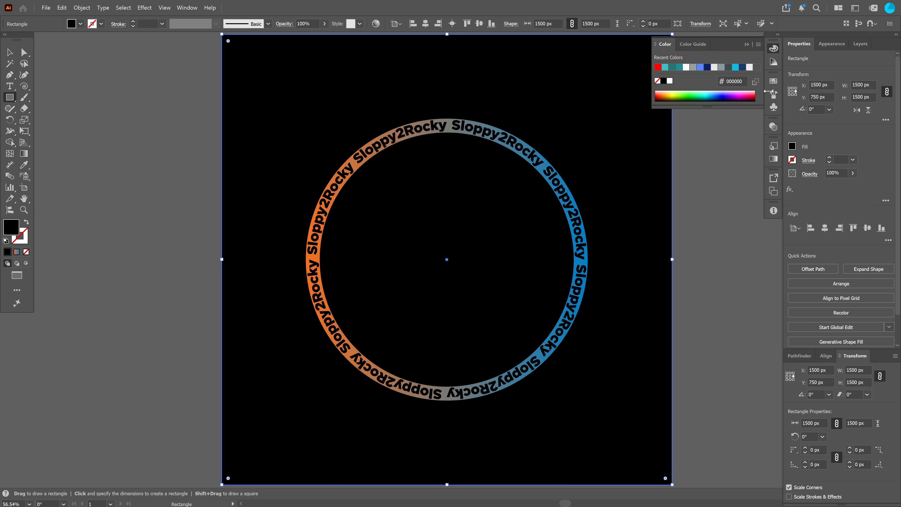
# Step: Group the two stacked ellipses and enlarge the group from its centre to about 1156 px across
pyautogui.click(860, 43)
pyautogui.click(736, 44)
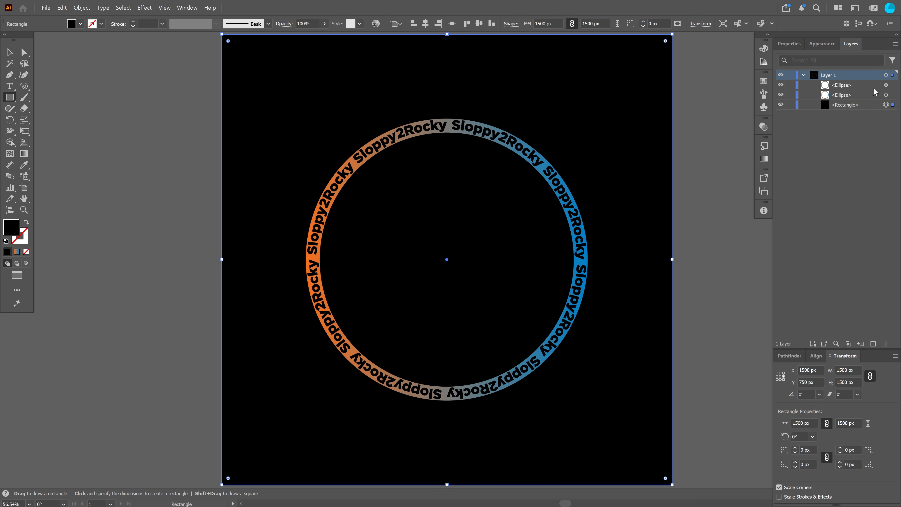
pyautogui.press('v')
pyautogui.click(886, 85)
pyautogui.keyDown('shift'); pyautogui.click(892, 95); pyautogui.keyUp('shift')
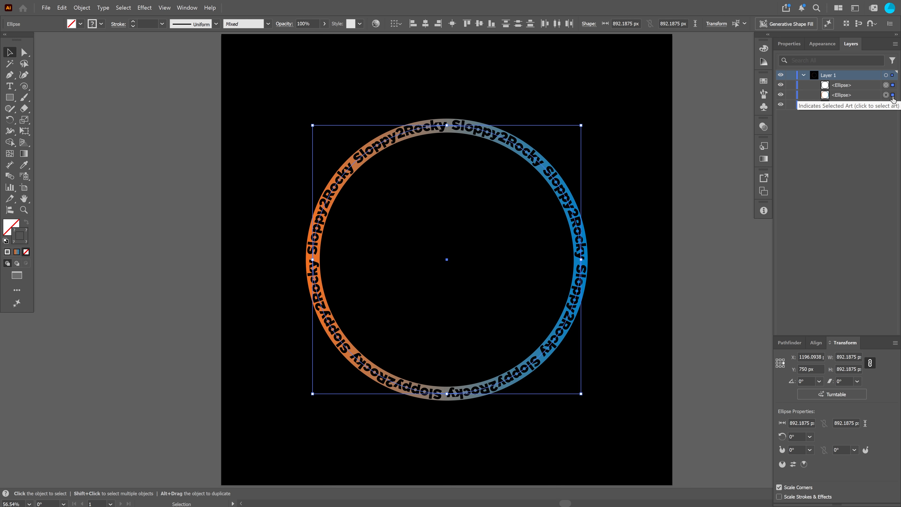
pyautogui.hotkey('ctrl', 'g')
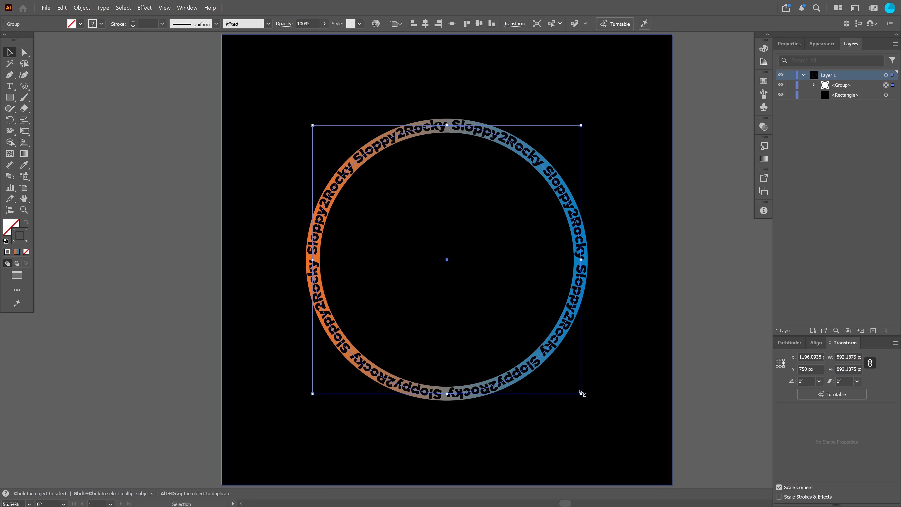
pyautogui.moveTo(581, 393); pyautogui.dragTo(631, 437)
pyautogui.click(688, 202)
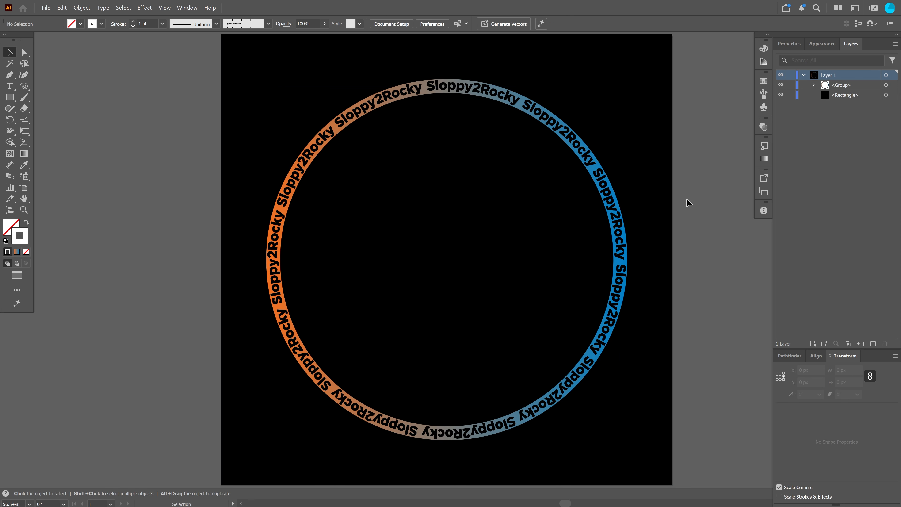
# Step: Start a Transform effect on the circle group with 10 copies
pyautogui.click(600, 173)
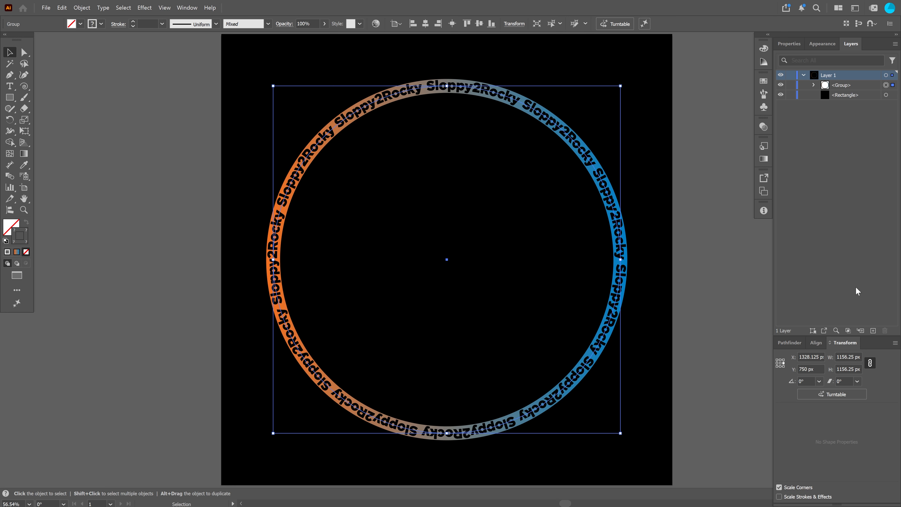
pyautogui.click(821, 43)
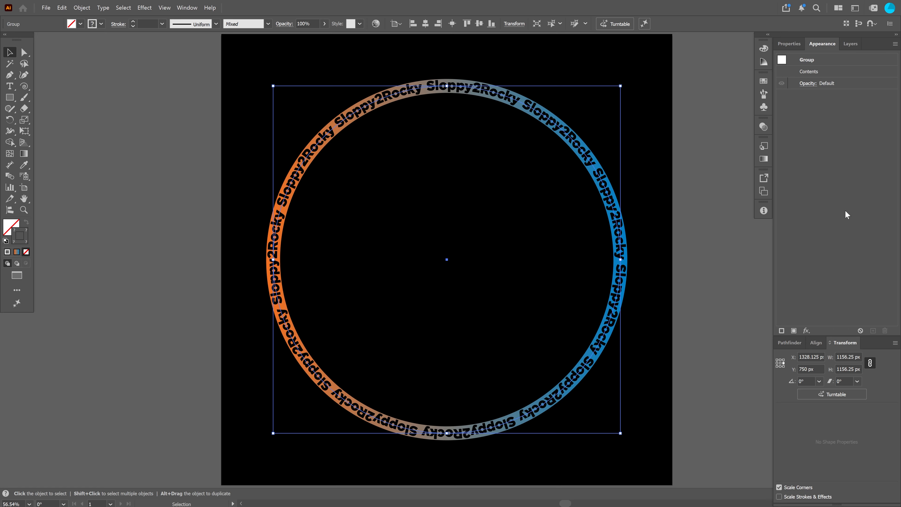
pyautogui.click(808, 331)
pyautogui.moveTo(840, 144)
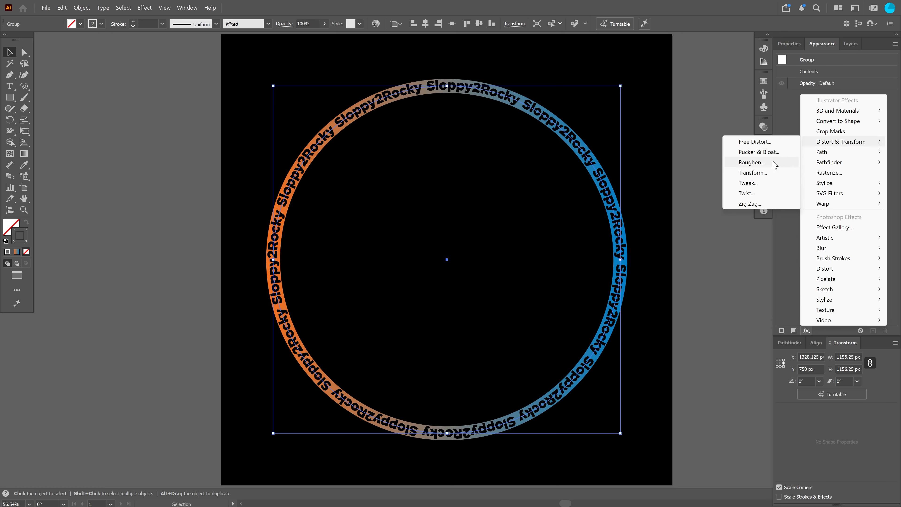
pyautogui.click(752, 173)
pyautogui.click(781, 312)
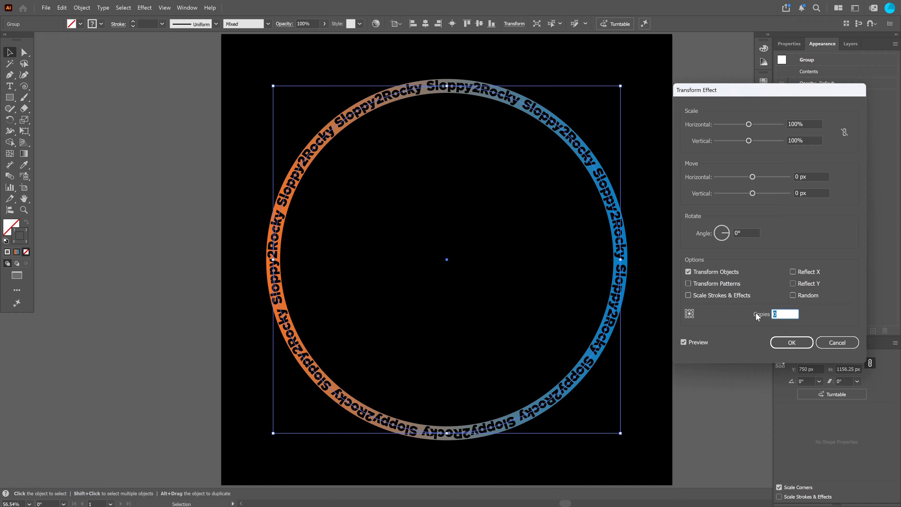
pyautogui.write('10')
pyautogui.press('Tab')
pyautogui.press('Tab')
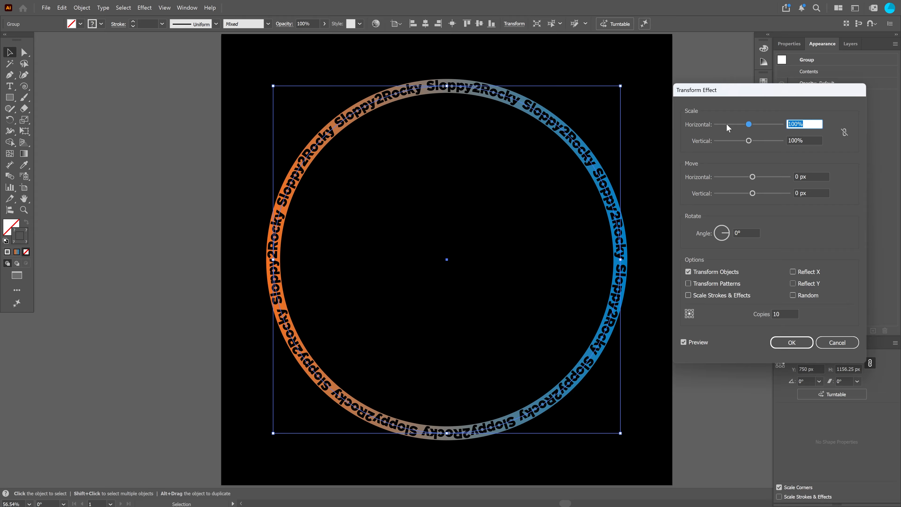
# Step: Lower the Transform effect's horizontal scale to 85%
pyautogui.press('Down')
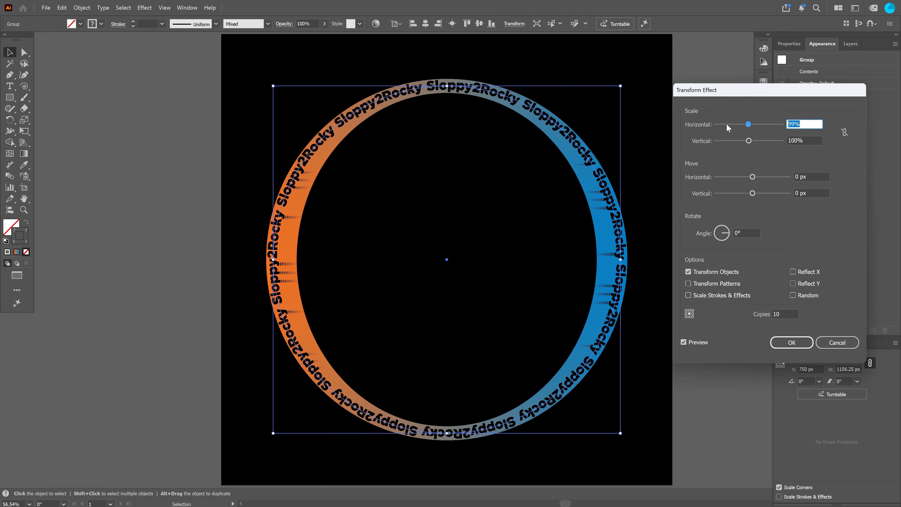
pyautogui.press('Down')
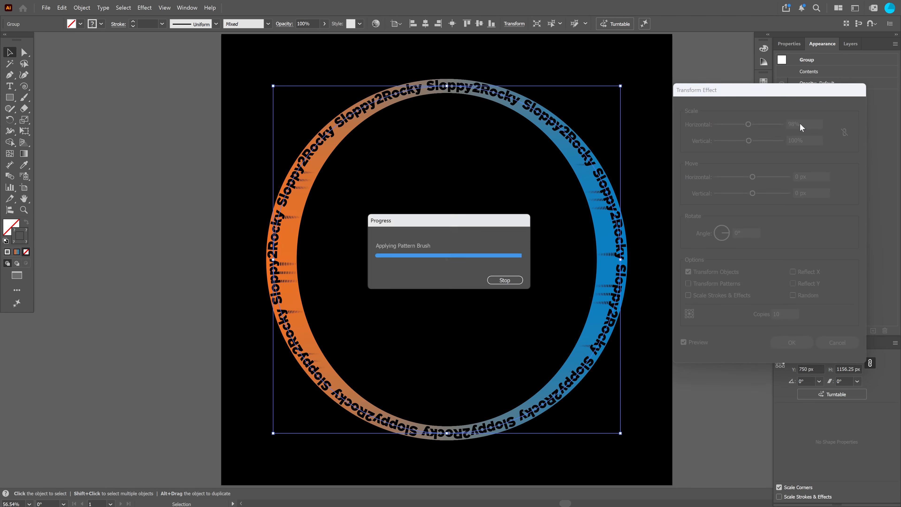
pyautogui.press('Down')
pyautogui.press('Down')
pyautogui.press('Down')
pyautogui.press('Down')
pyautogui.press('Down')
pyautogui.press('Down')
pyautogui.press('Down')
pyautogui.press('Down')
pyautogui.press('Down')
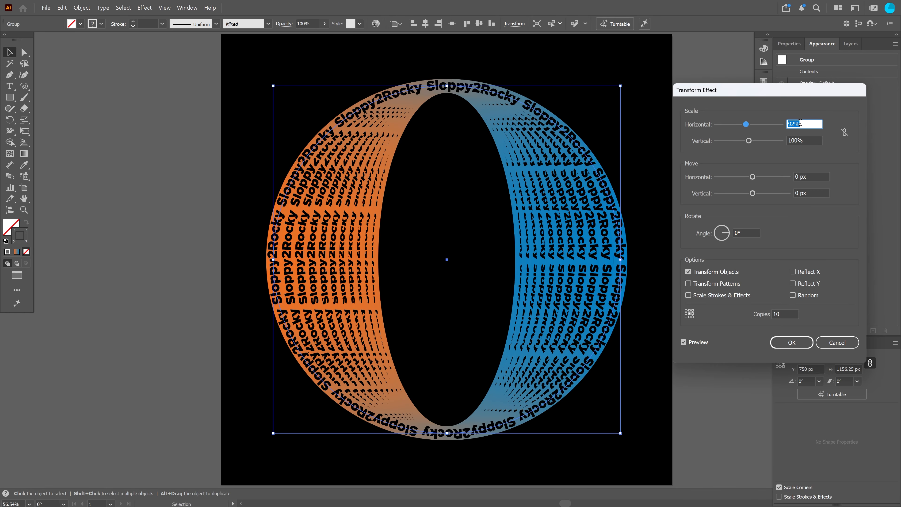
pyautogui.press('Down')
pyautogui.press('Down')
pyautogui.press('Down')
pyautogui.press('Down')
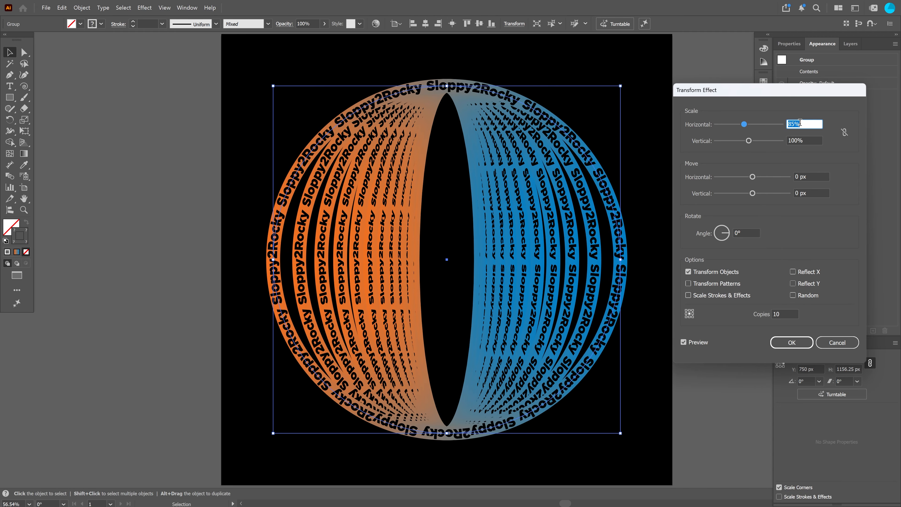
# Step: Set the Transform effect's vertical scale to 99% and its move to 2 px horizontally and -2 px vertically
pyautogui.click(808, 139)
pyautogui.press('Down')
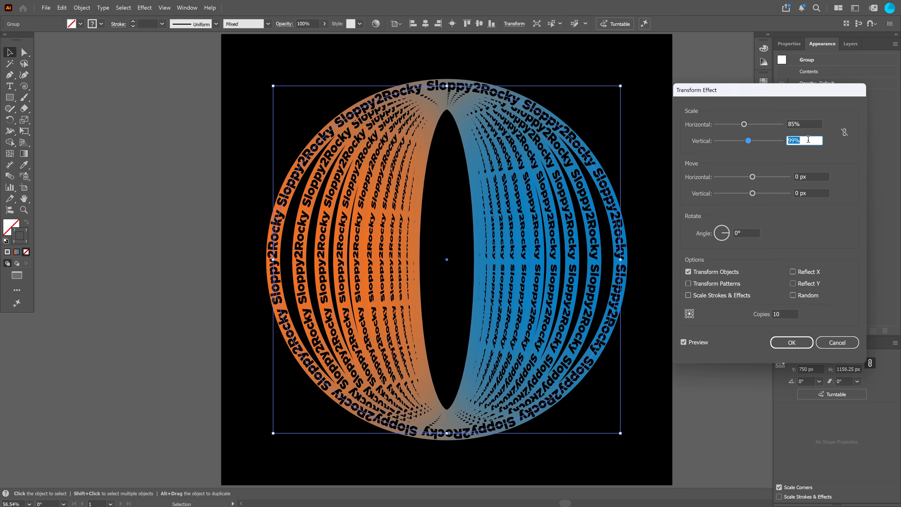
pyautogui.click(744, 231)
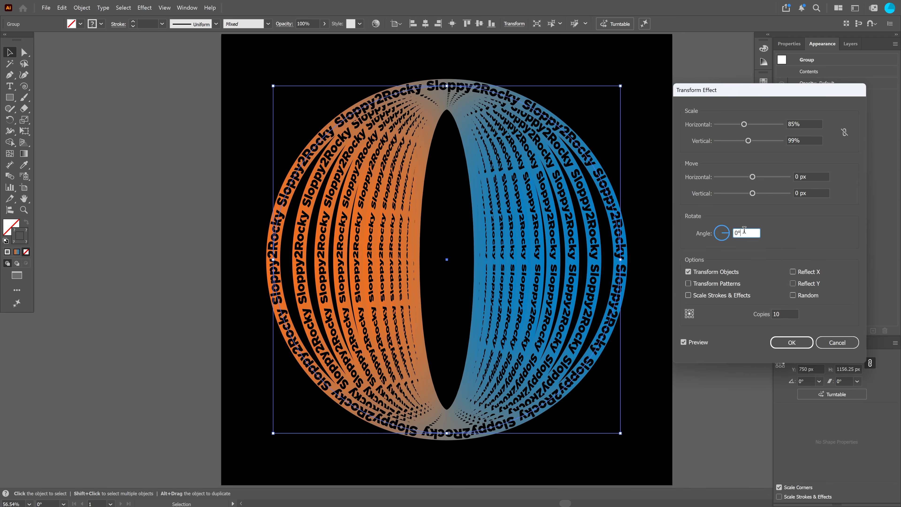
pyautogui.click(806, 193)
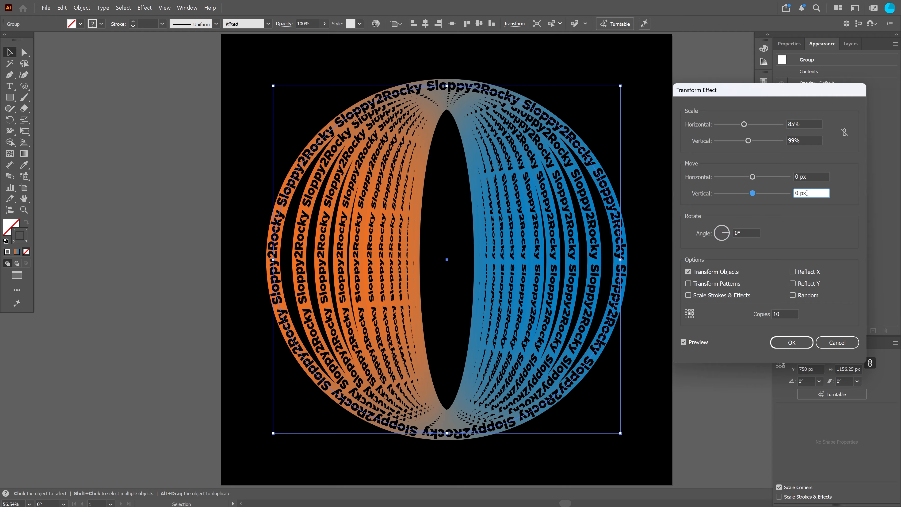
pyautogui.press('Down')
pyautogui.press('Down')
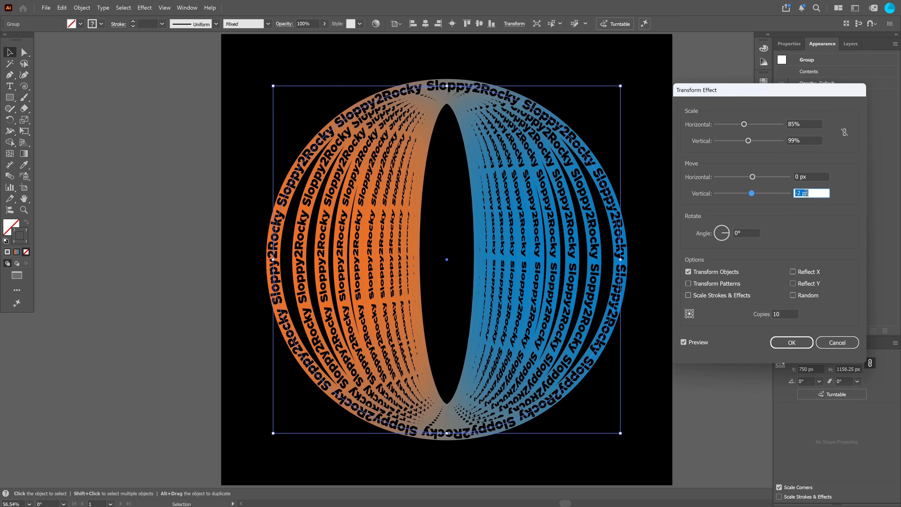
pyautogui.click(812, 176)
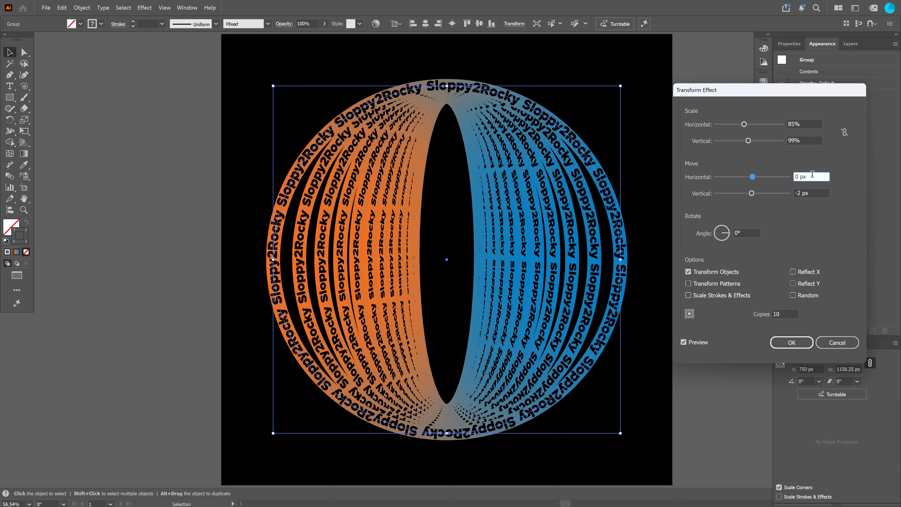
pyautogui.press('Up')
pyautogui.press('Up')
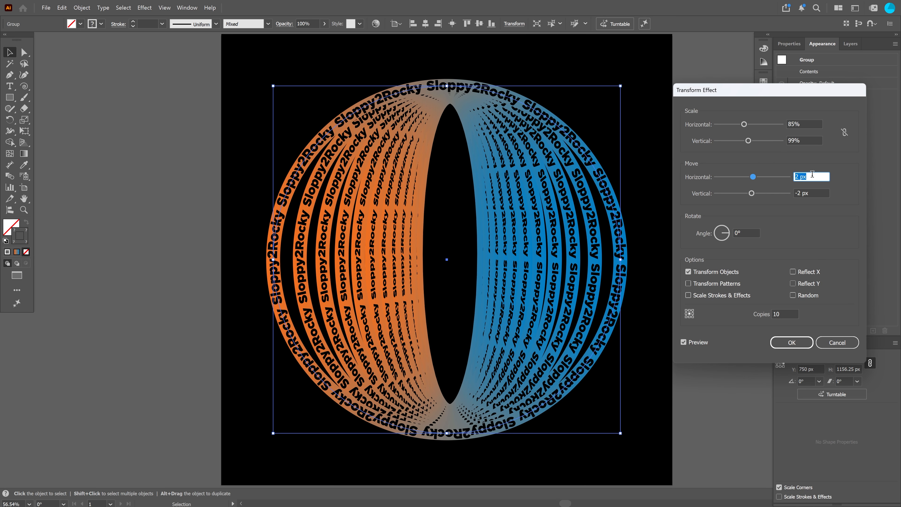
# Step: Raise the Transform effect's rotation angle to 36°
pyautogui.click(751, 232)
pyautogui.press('Up')
pyautogui.press('Up')
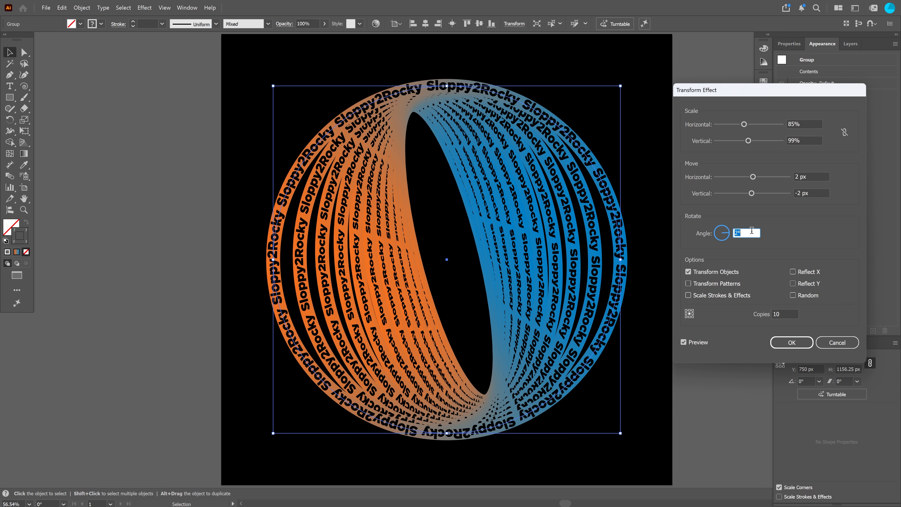
pyautogui.press('Up')
pyautogui.press('Up')
pyautogui.press('Up')
pyautogui.press('Up')
pyautogui.press('Up')
pyautogui.press('Up')
pyautogui.press('Up')
pyautogui.press('Up')
pyautogui.press('Up')
pyautogui.press('Up')
pyautogui.press('Up')
pyautogui.press('Up')
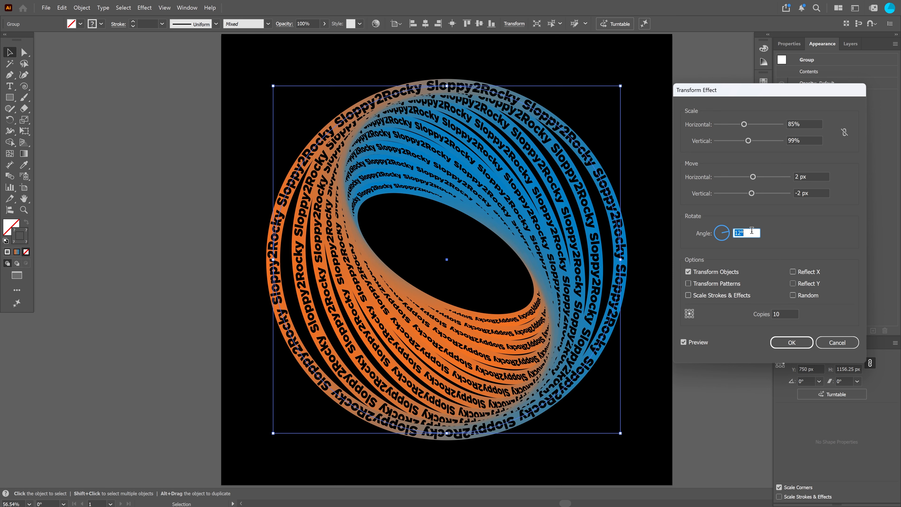
pyautogui.press('Up')
pyautogui.press('Up')
pyautogui.press('Up')
pyautogui.press('Up')
pyautogui.press('Up')
pyautogui.press('Up')
pyautogui.press('Up')
pyautogui.press('Up')
pyautogui.press('Up')
pyautogui.press('Up')
pyautogui.press('Up')
pyautogui.press('Up')
pyautogui.press('Up')
pyautogui.press('Up')
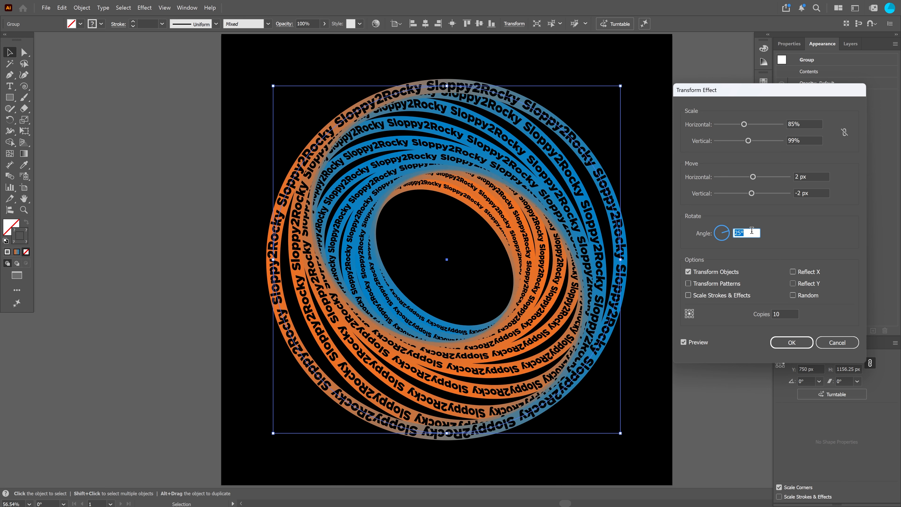
pyautogui.press('Up')
pyautogui.press('Up')
pyautogui.press('Up')
pyautogui.press('Up')
pyautogui.press('Up')
pyautogui.press('Up')
pyautogui.press('Up')
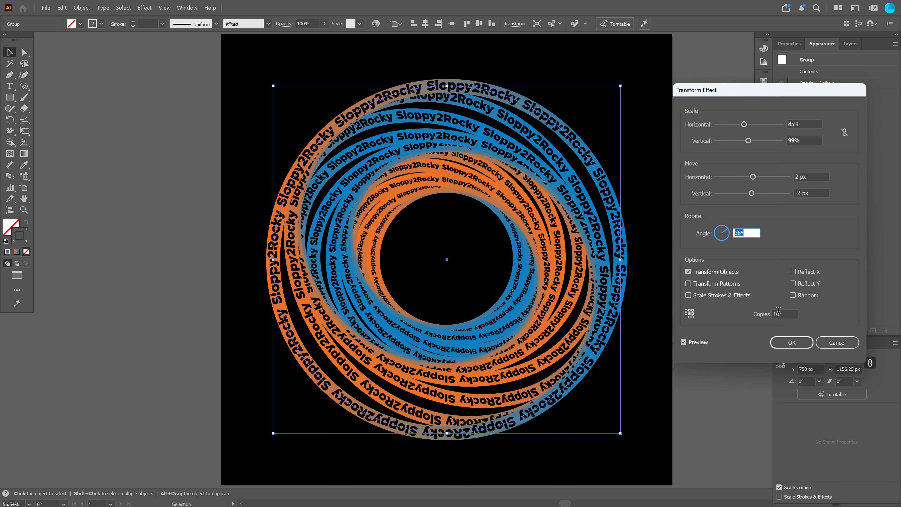
# Step: Try 20 copies in the Transform effect and reduce the number of copies to 15
pyautogui.moveTo(778, 312); pyautogui.dragTo(761, 313)
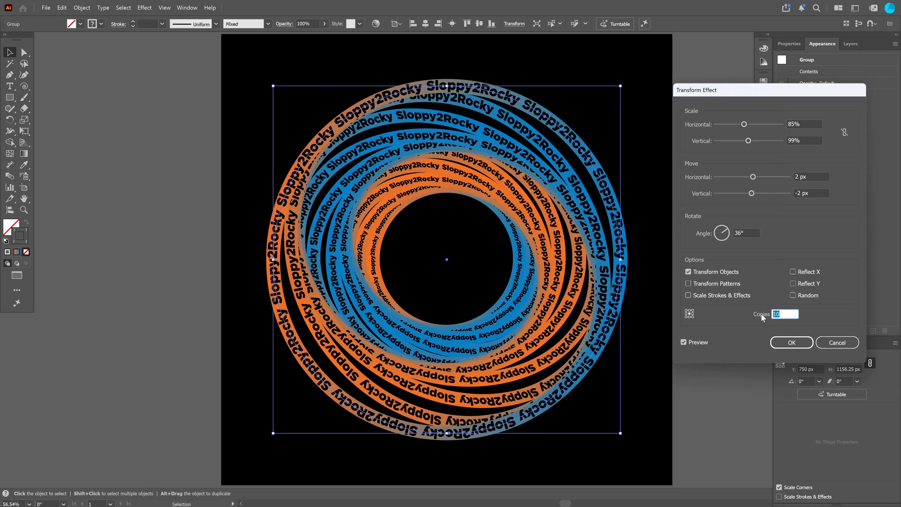
pyautogui.write('20')
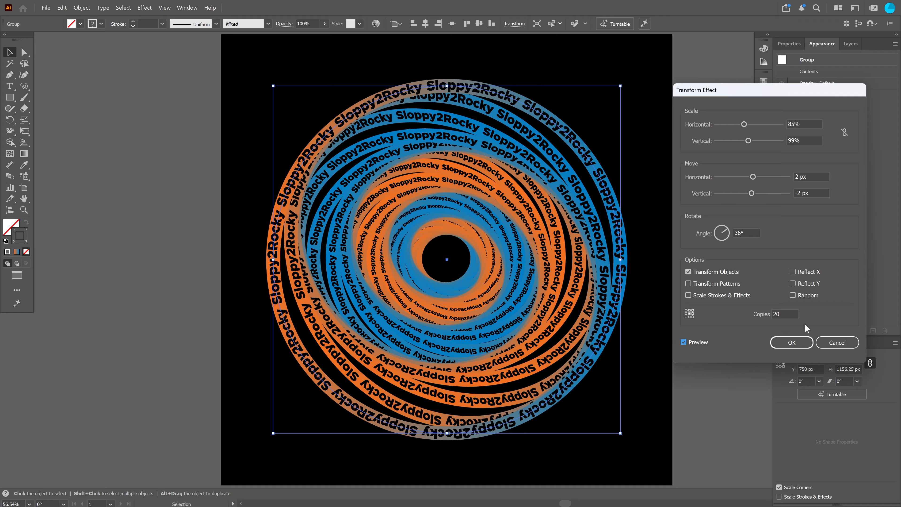
pyautogui.moveTo(788, 314); pyautogui.dragTo(754, 315)
pyautogui.write('15')
pyautogui.press('Tab')
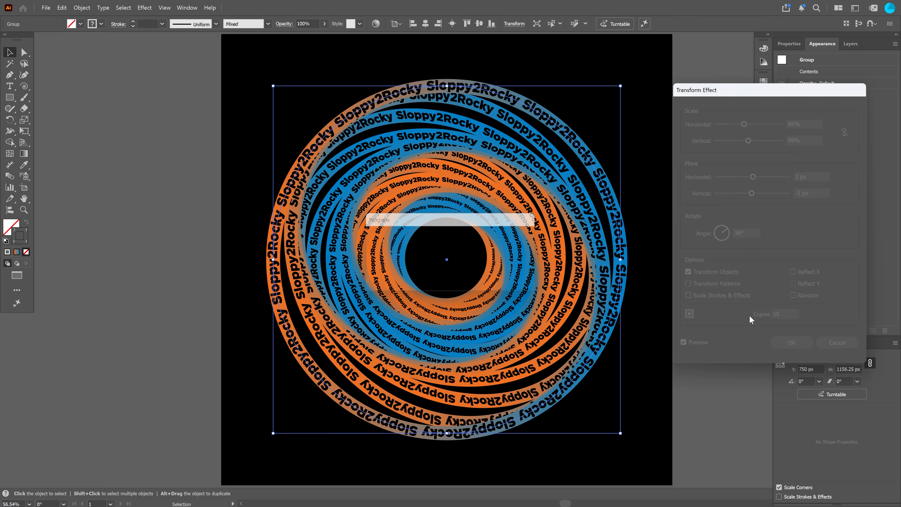
# Step: Apply the Transform effect with a rotation angle of 26° and a vertical scale of 92%, and deselect the artwork
pyautogui.moveTo(746, 233); pyautogui.dragTo(714, 236)
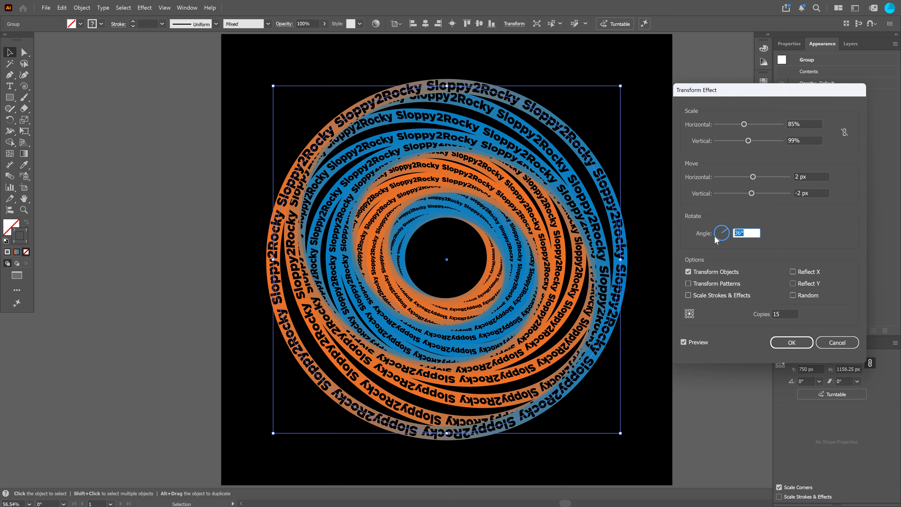
pyautogui.write('15')
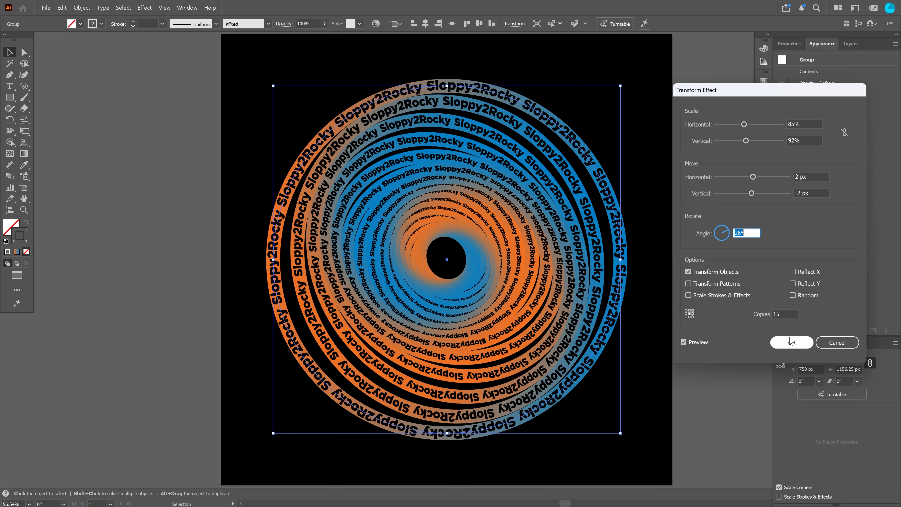
pyautogui.click(791, 342)
pyautogui.click(709, 291)
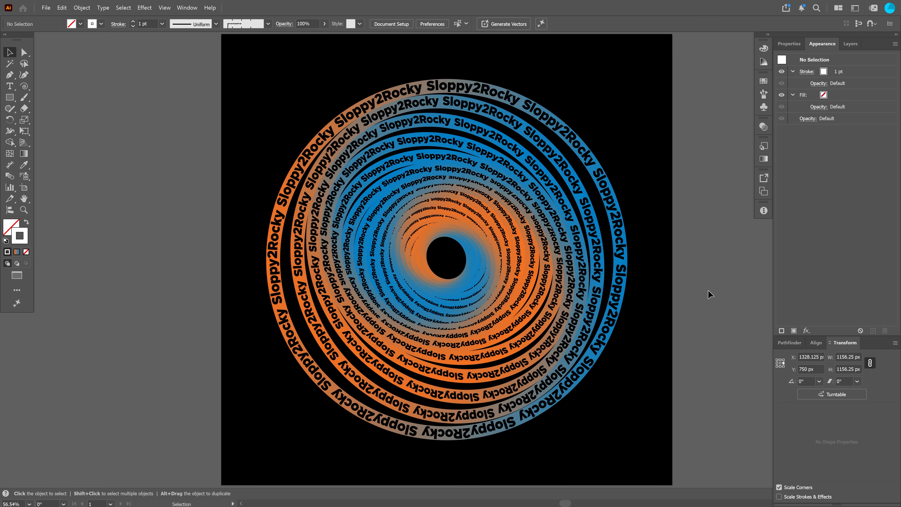